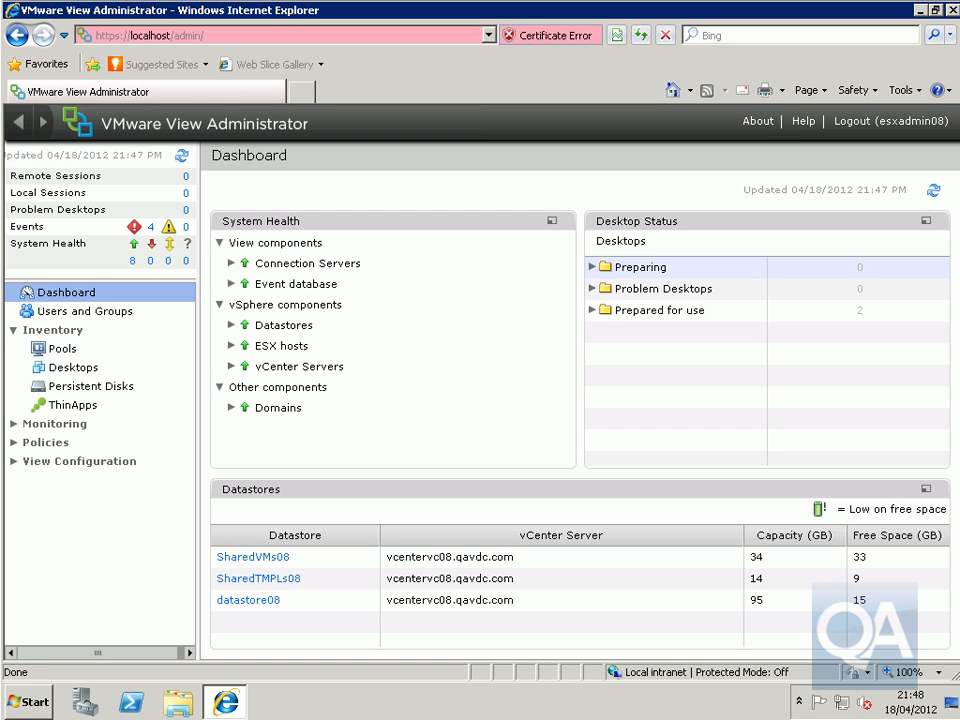
# Open the vCenter Server entry in the View server configuration for editing and enable View Composer.
pyautogui.click(118, 462)
pyautogui.click(72, 486)
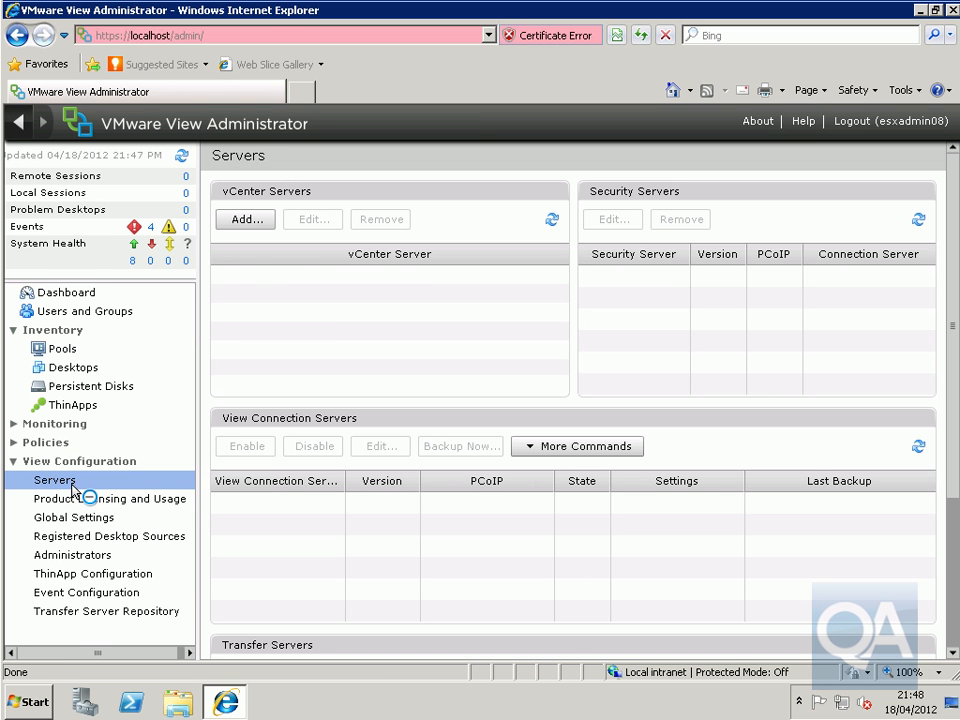
pyautogui.click(300, 275)
pyautogui.click(313, 222)
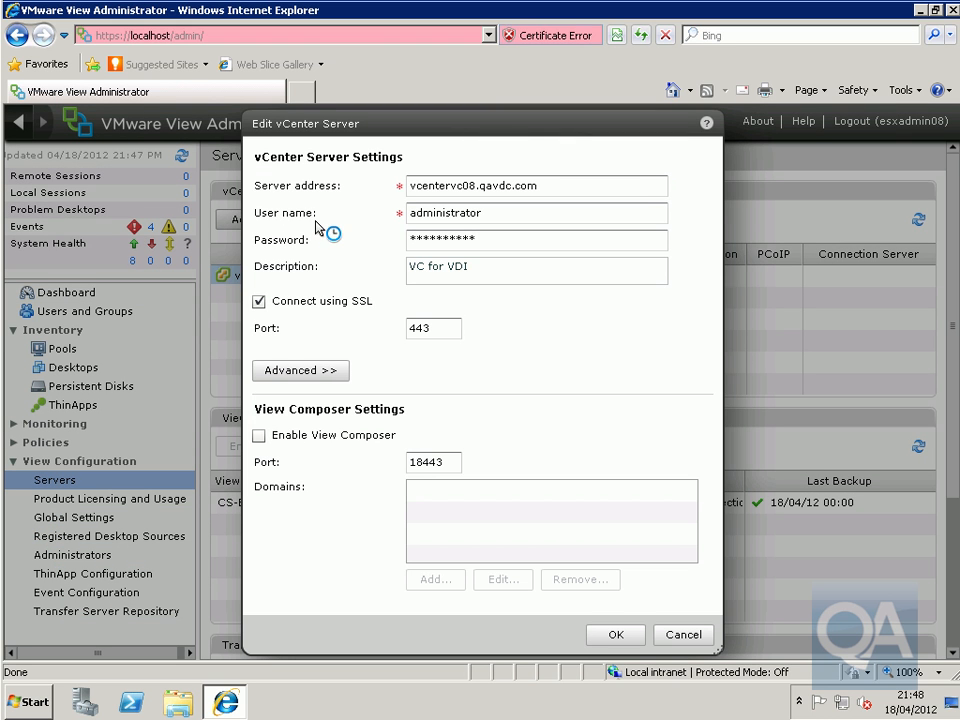
pyautogui.click(261, 436)
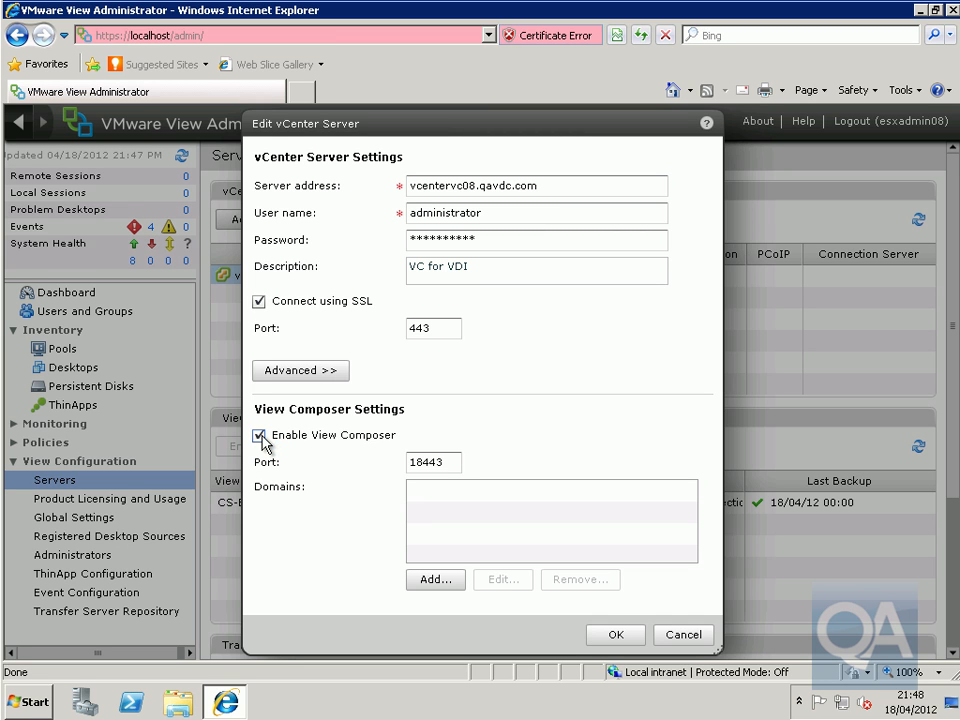
# Add a View Composer domain with full domain name qavdc.com and user name qavdc\esxadmin08.
pyautogui.click(430, 578)
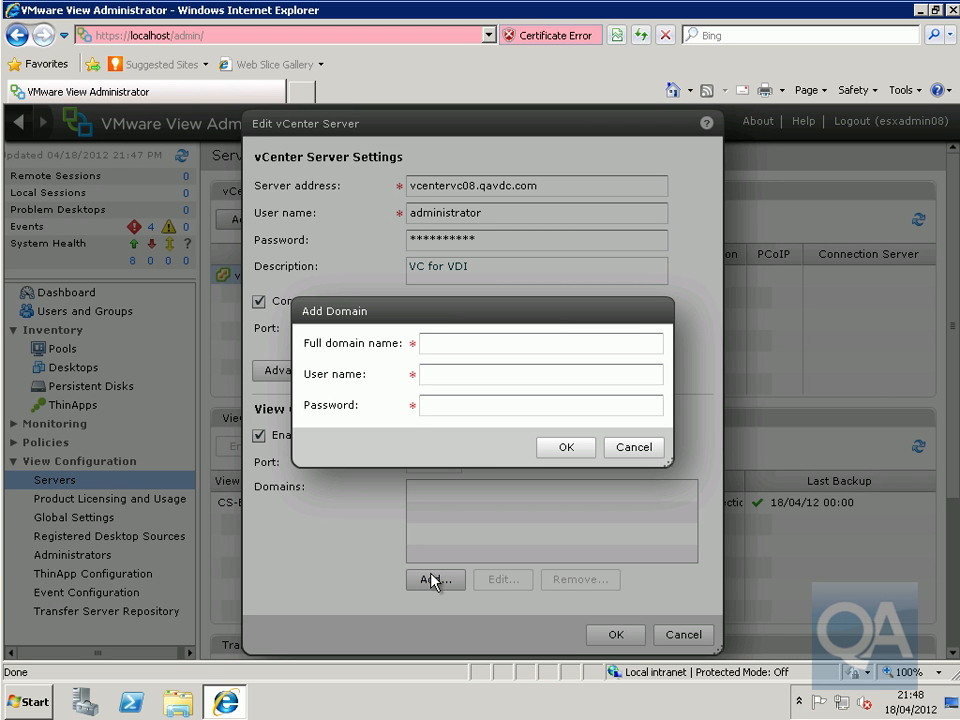
pyautogui.click(446, 343)
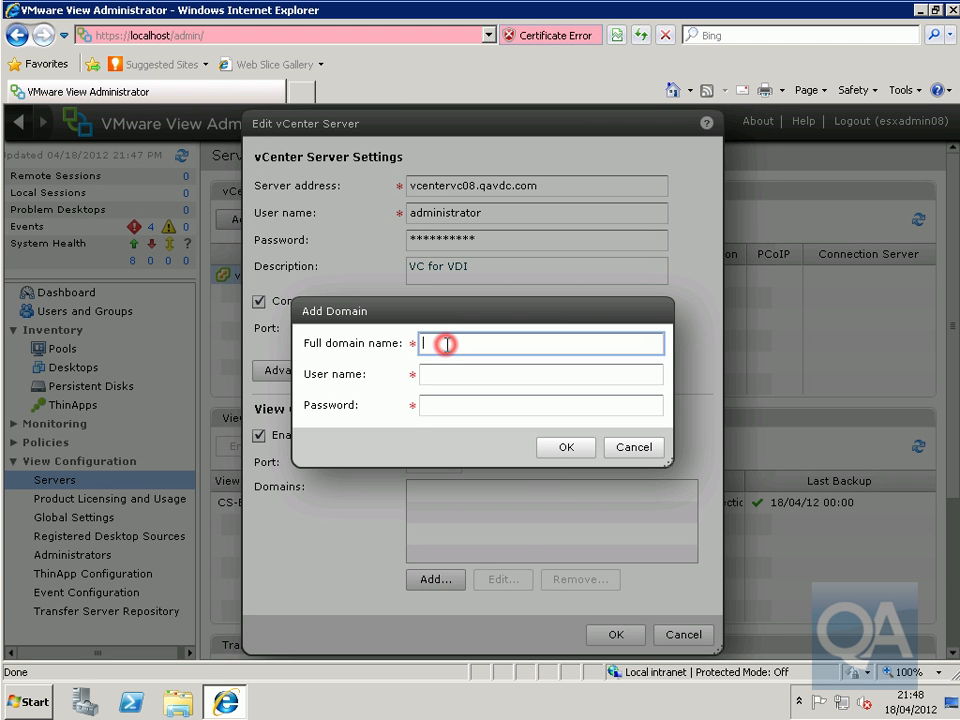
pyautogui.write('qavdc.com')
pyautogui.click(489, 374)
pyautogui.write('esxa')
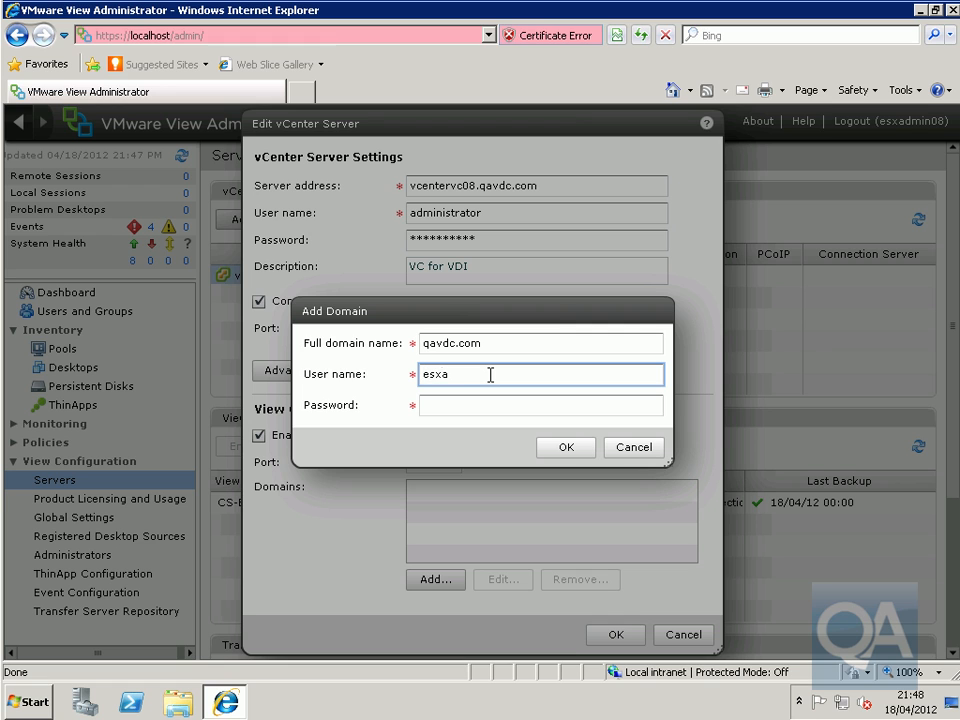
pyautogui.write('dmin08')
pyautogui.press('Left')
pyautogui.press('Left')
pyautogui.press('Left')
pyautogui.press('Left')
pyautogui.press('Left')
pyautogui.press('Left')
pyautogui.press('Left')
pyautogui.press('Left')
pyautogui.write('qavdc\\')
# Enter the domain account password, then save the domain and the vCenter Server settings.
pyautogui.click(497, 399)
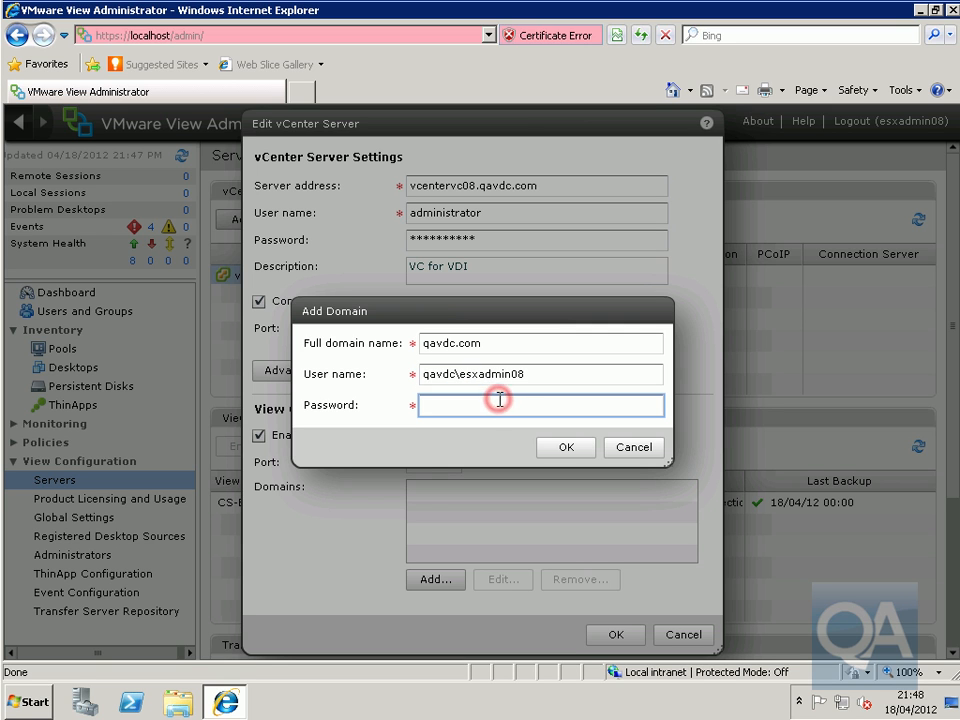
pyautogui.write('**********')
pyautogui.click(567, 449)
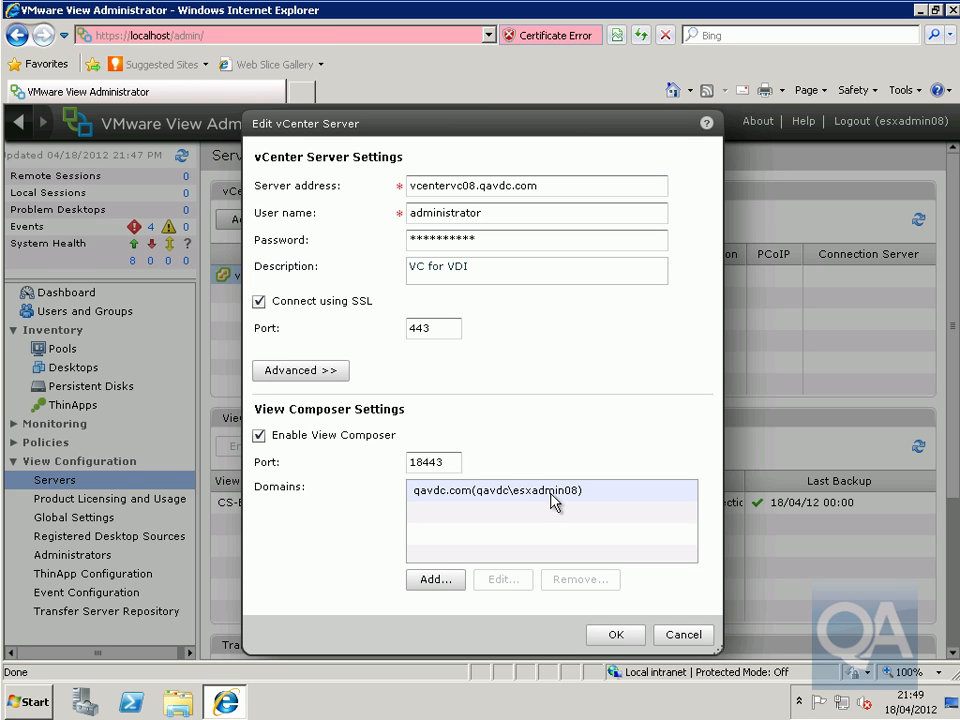
pyautogui.click(615, 634)
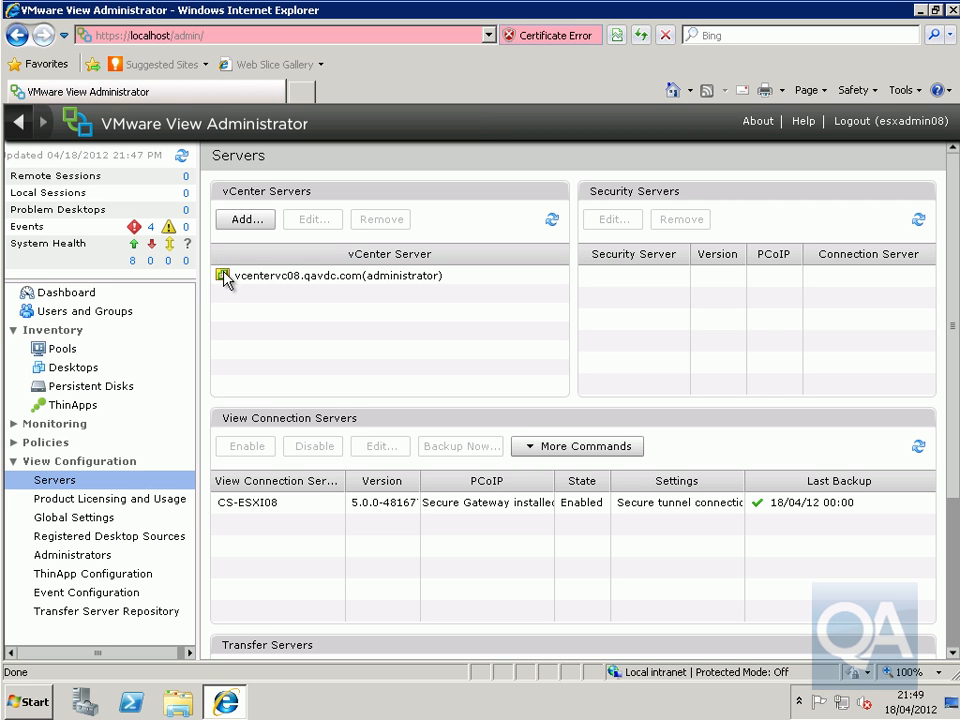
# Start a new automated desktop pool with dedicated, automatic user assignment, based on View Composer linked clones.
pyautogui.click(58, 347)
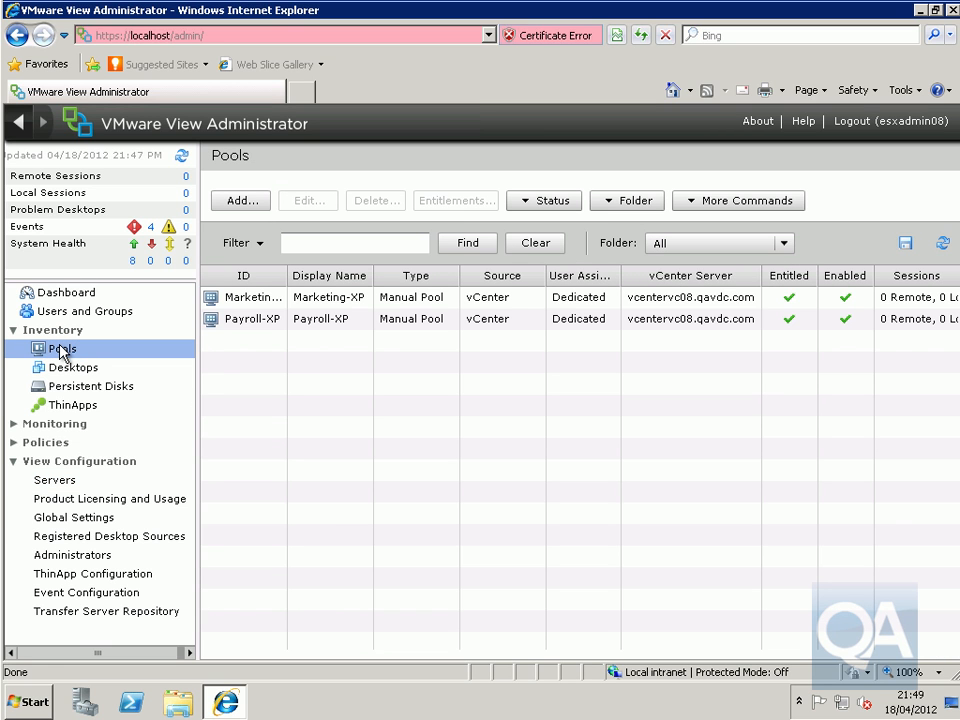
pyautogui.click(255, 203)
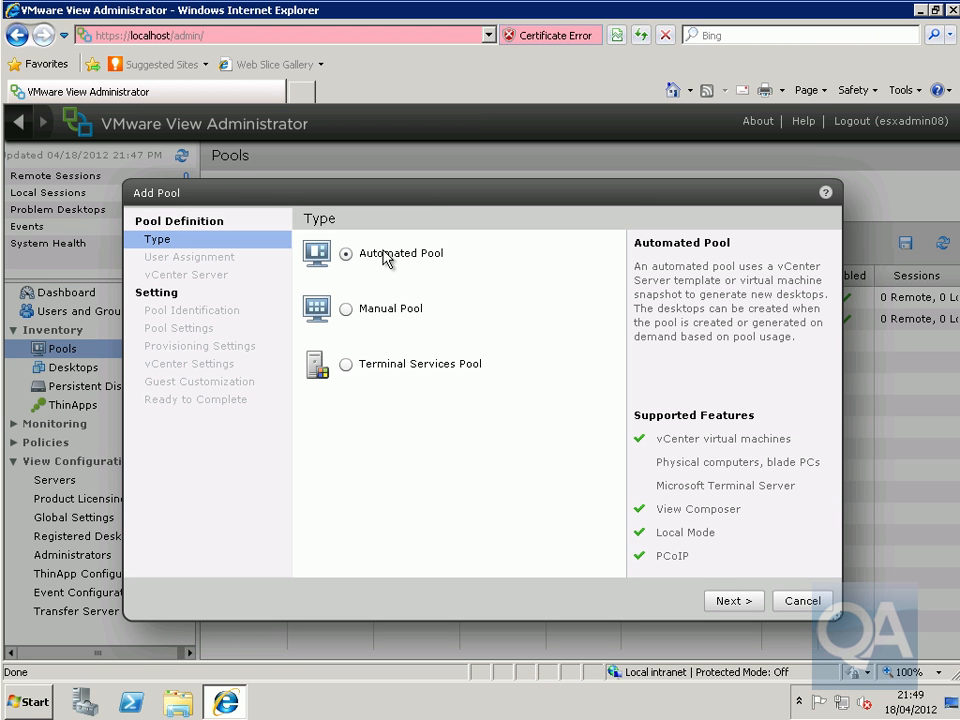
pyautogui.click(733, 601)
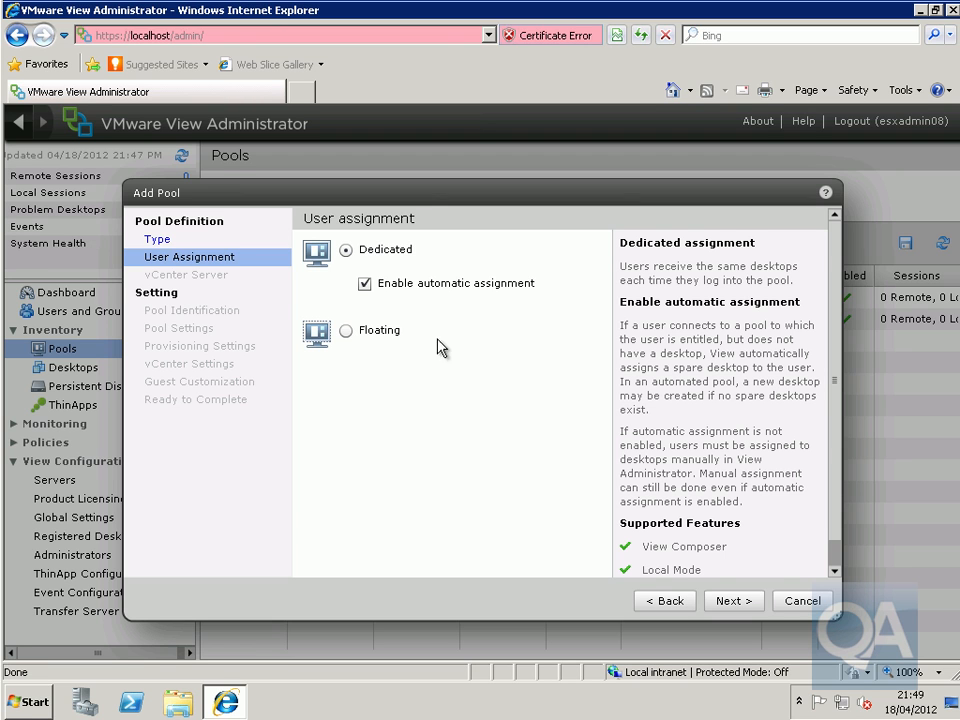
pyautogui.click(750, 603)
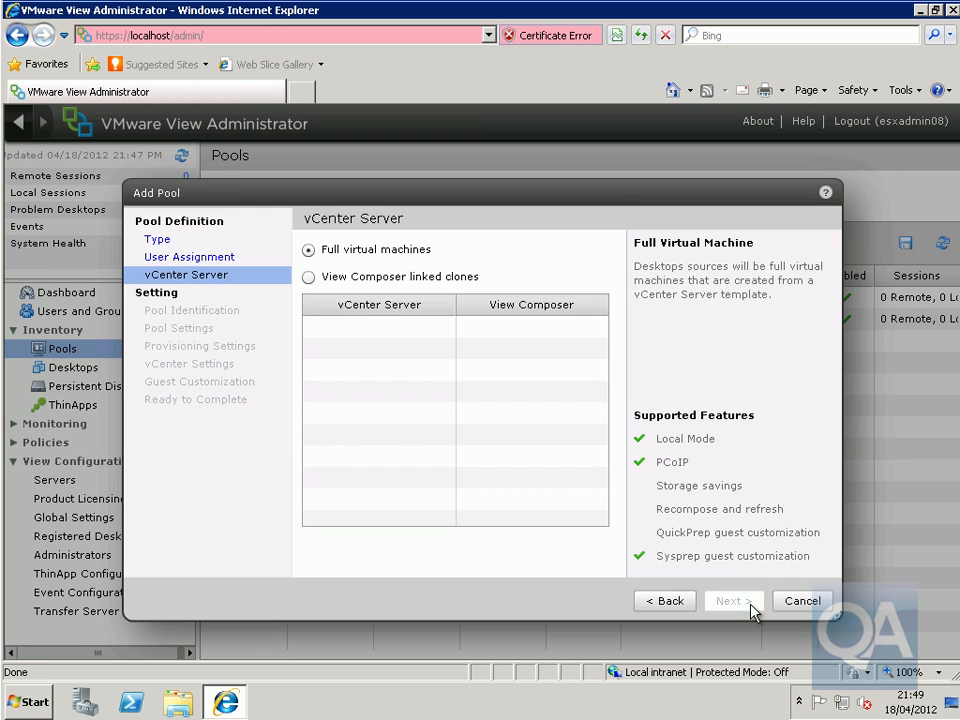
pyautogui.click(309, 278)
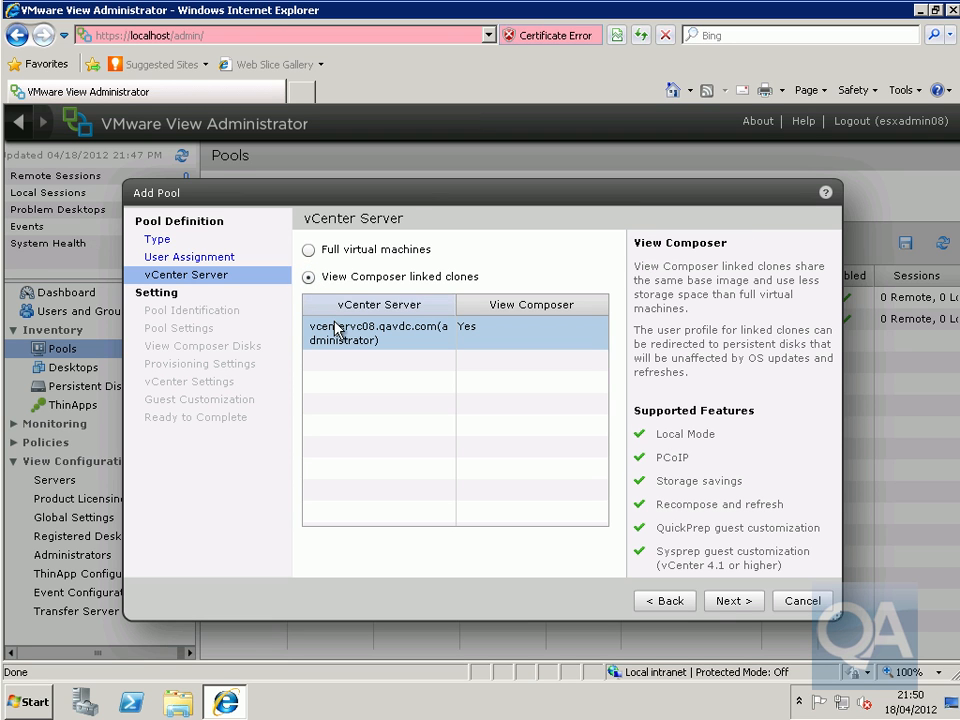
pyautogui.click(730, 602)
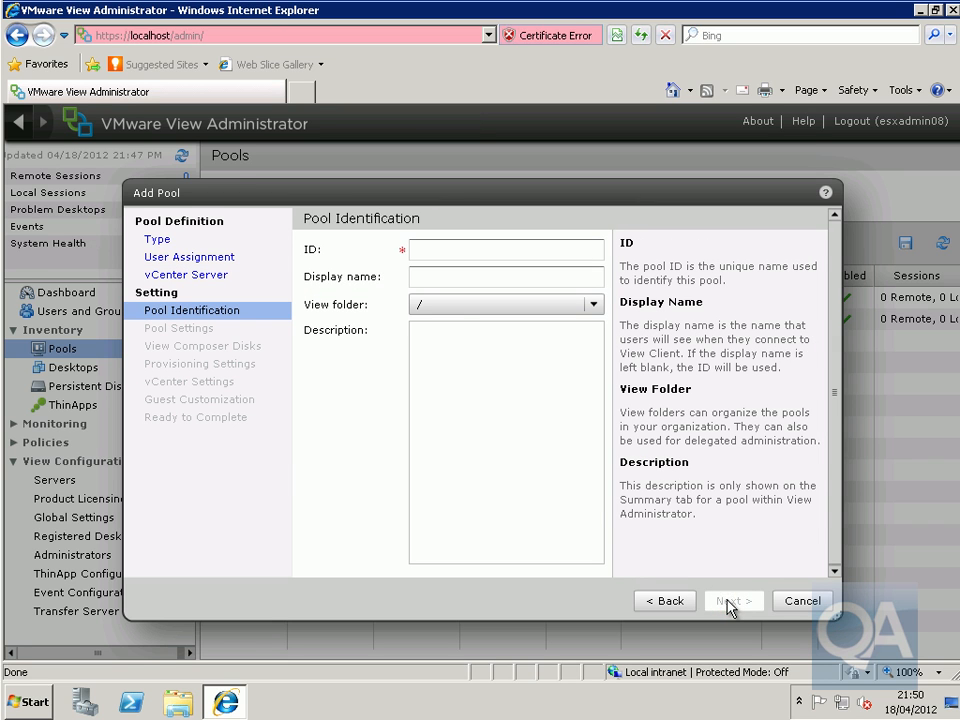
# Identify the pool with the ID Pool-Marketing and the display name Marketing-Win7.
pyautogui.click(434, 252)
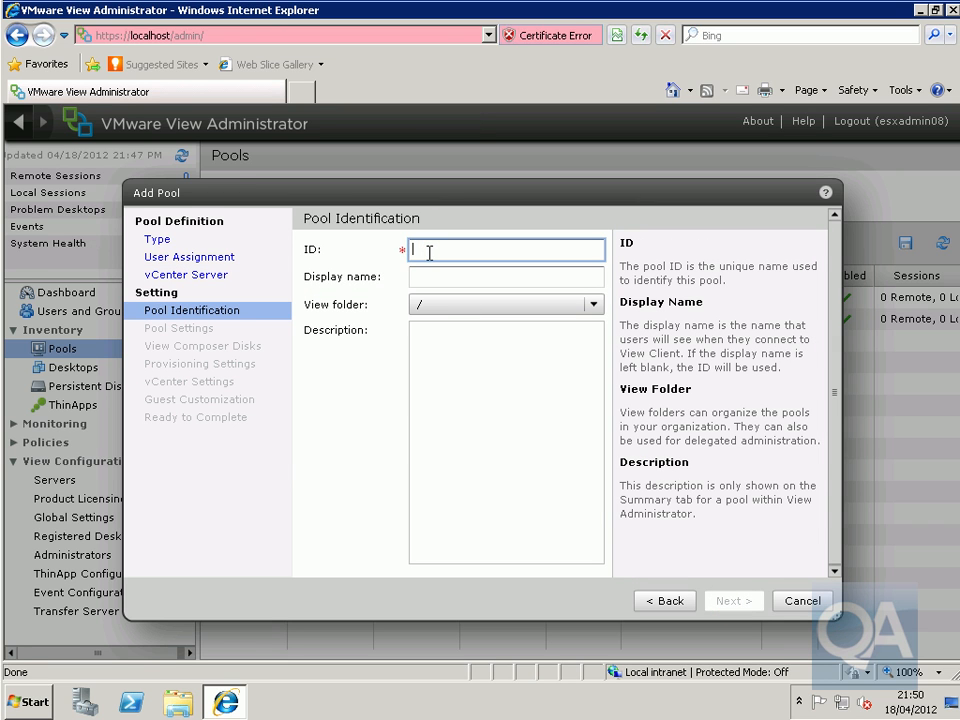
pyautogui.write('Poo')
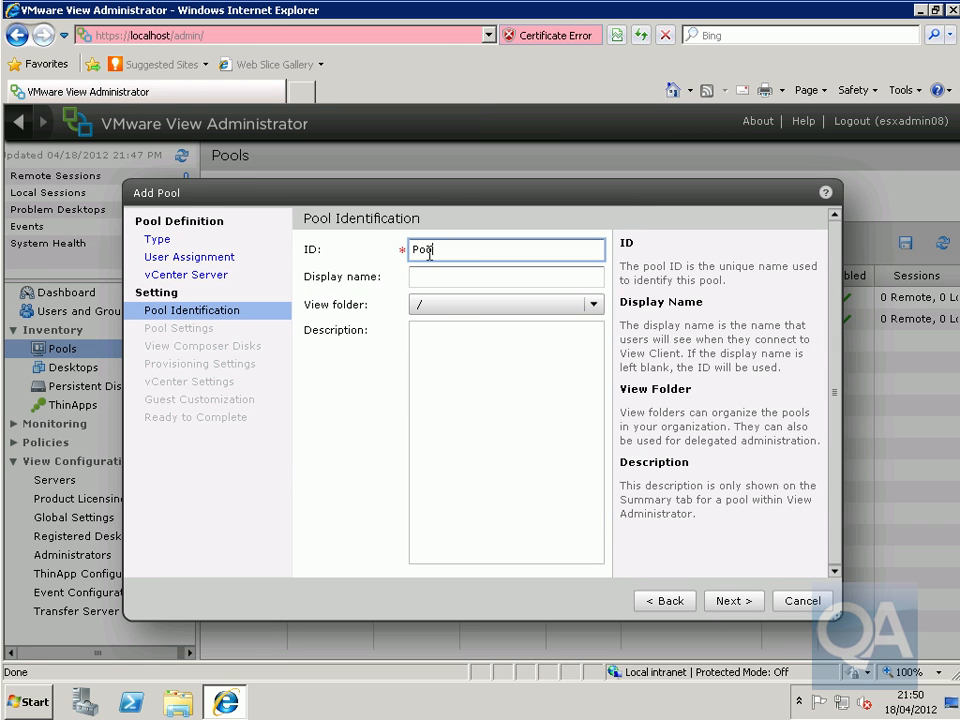
pyautogui.write('l-Marketing')
pyautogui.click(437, 279)
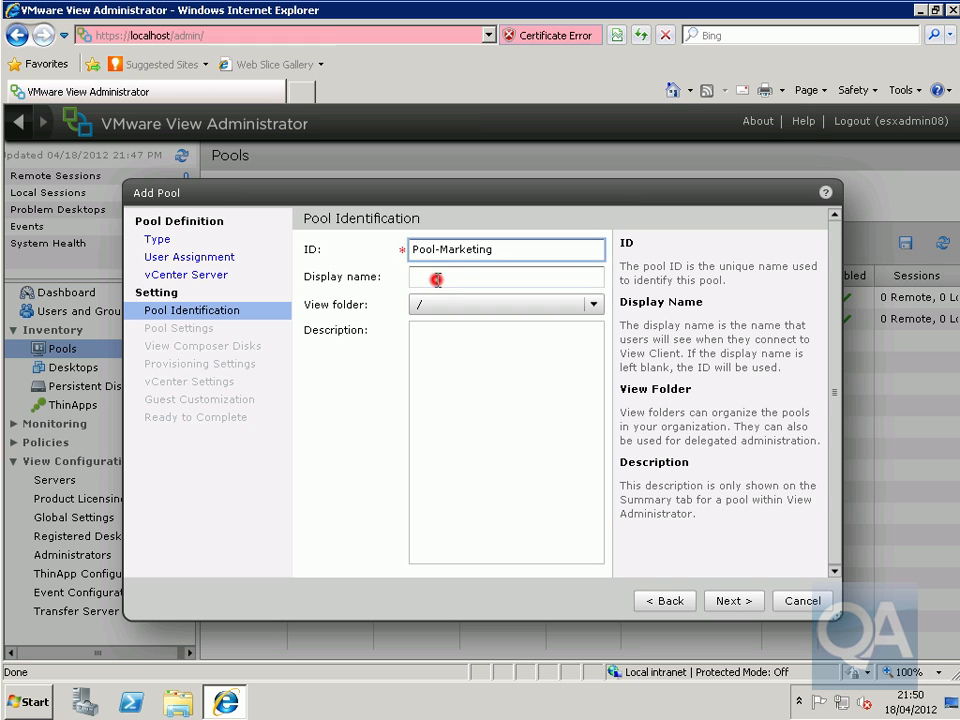
pyautogui.write('Marketing-')
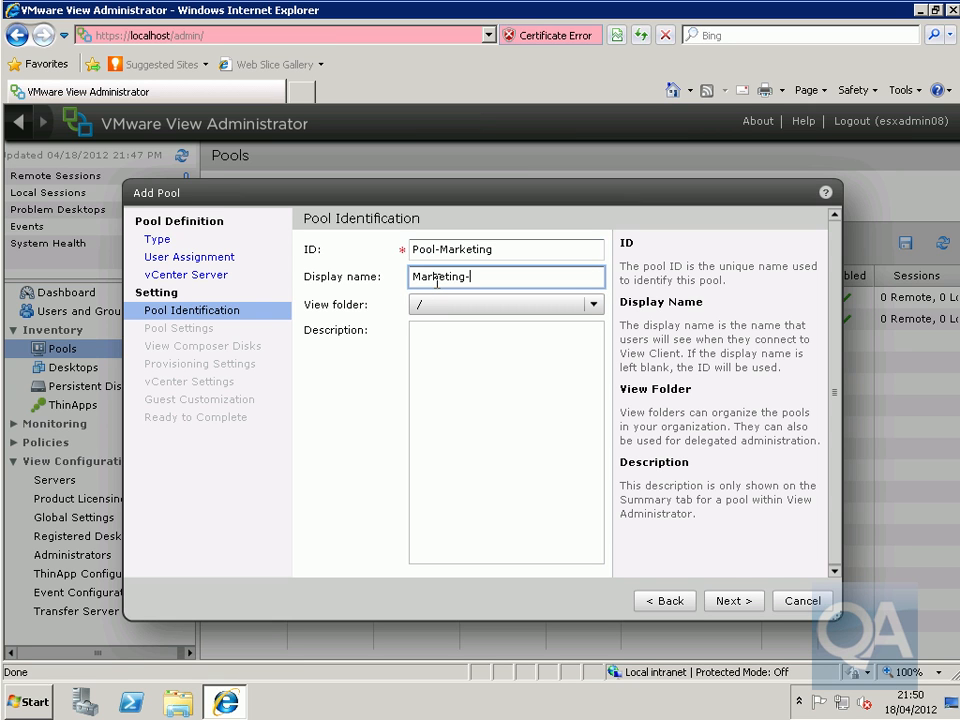
pyautogui.write('Win7')
# Place the pool in the Marketing Desktops folder, describe it as "Linked Mode Automated Pool" and continue to the pool settings.
pyautogui.click(491, 310)
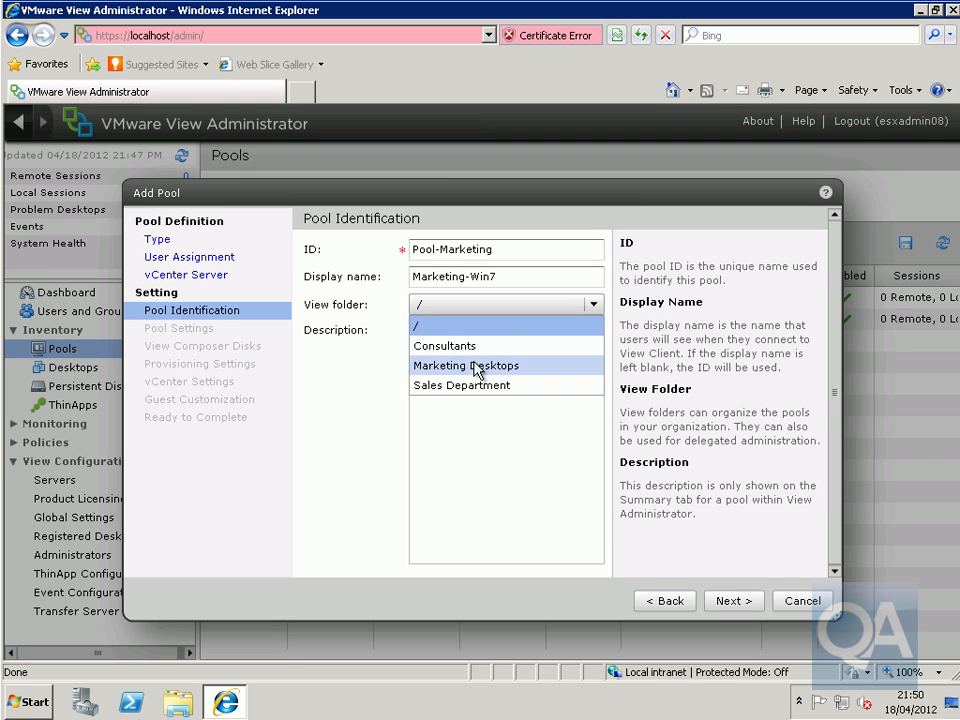
pyautogui.click(476, 366)
pyautogui.click(437, 343)
pyautogui.write('Lin')
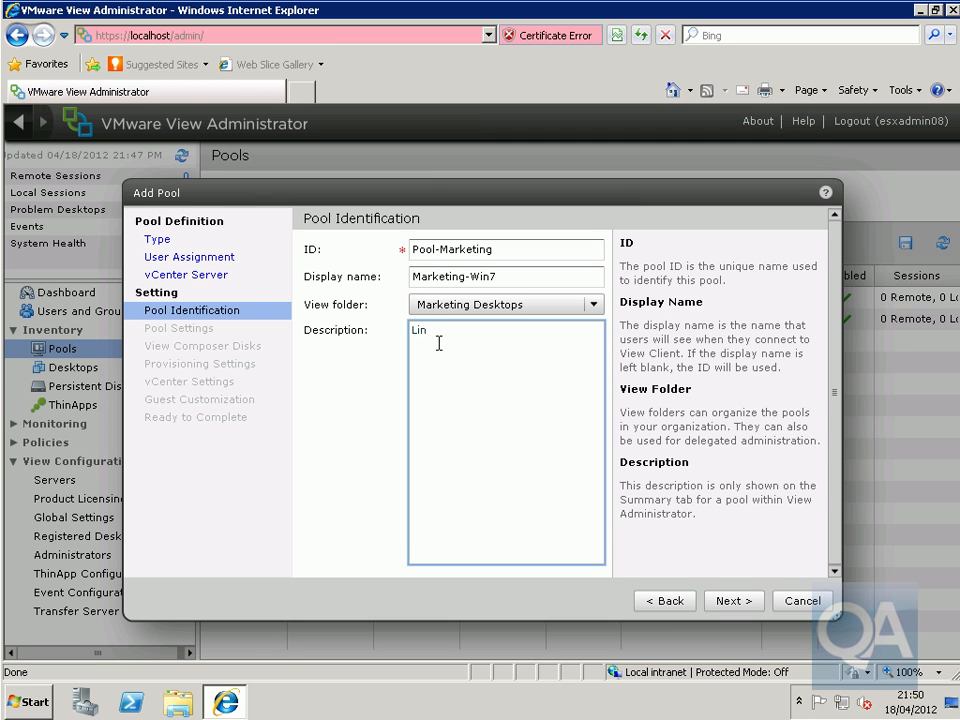
pyautogui.write('ked Mode Automated Pool')
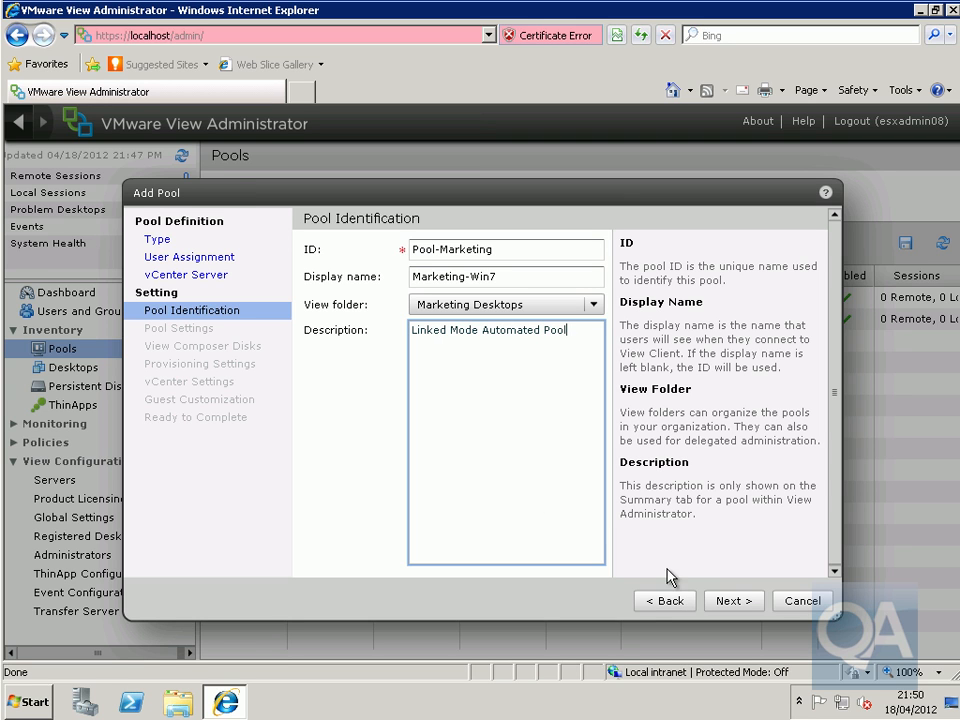
pyautogui.click(727, 601)
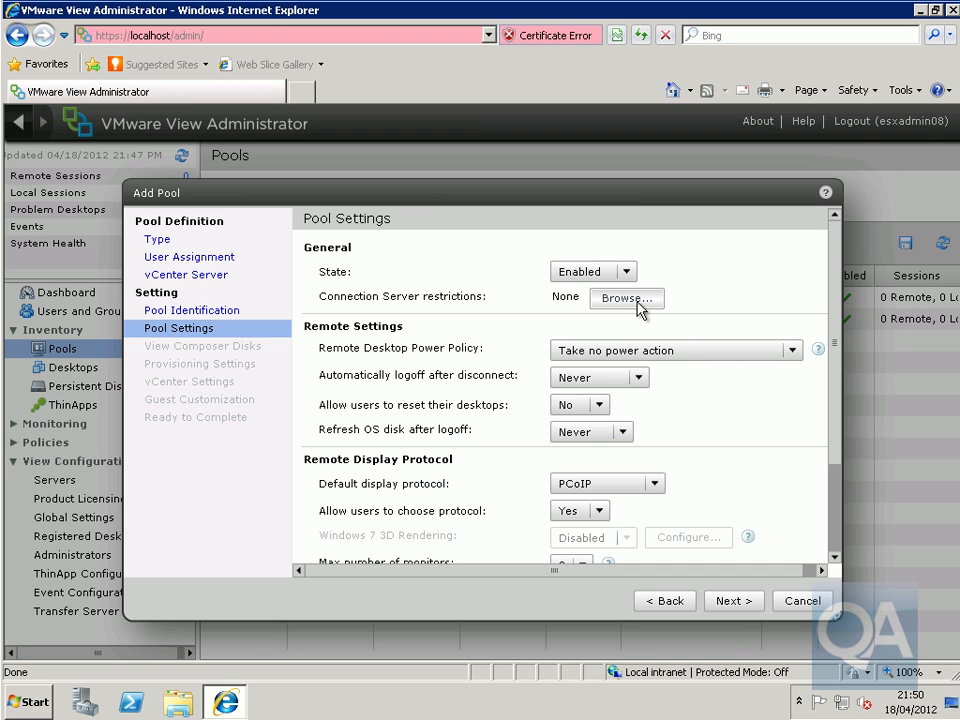
# Set the remote power policy to ensure desktops are always powered on and allow users to reset their desktops.
pyautogui.click(637, 350)
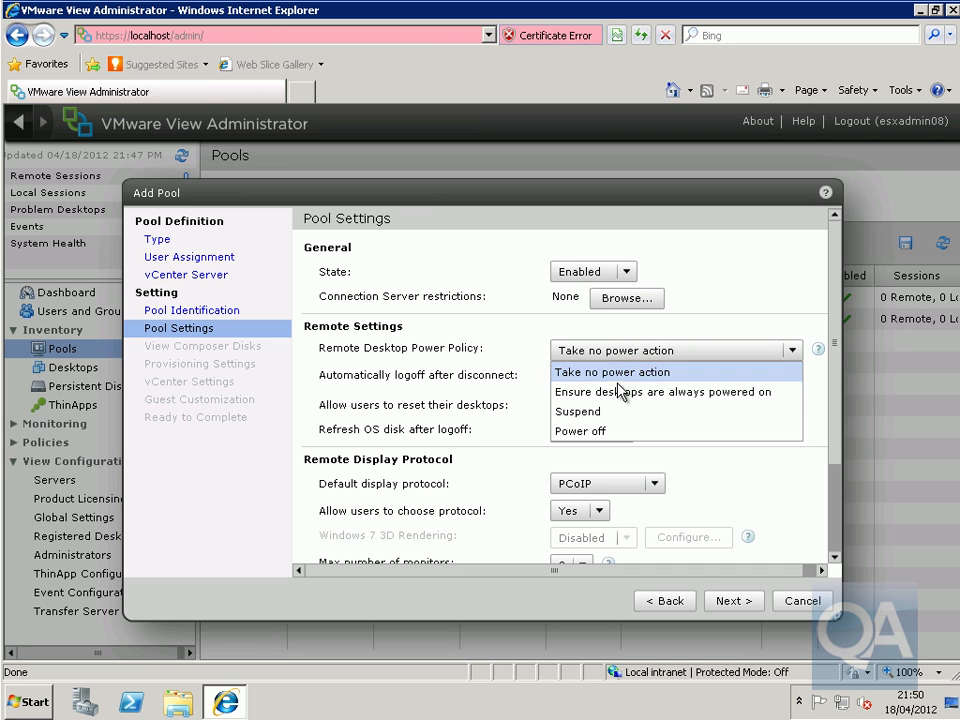
pyautogui.click(625, 392)
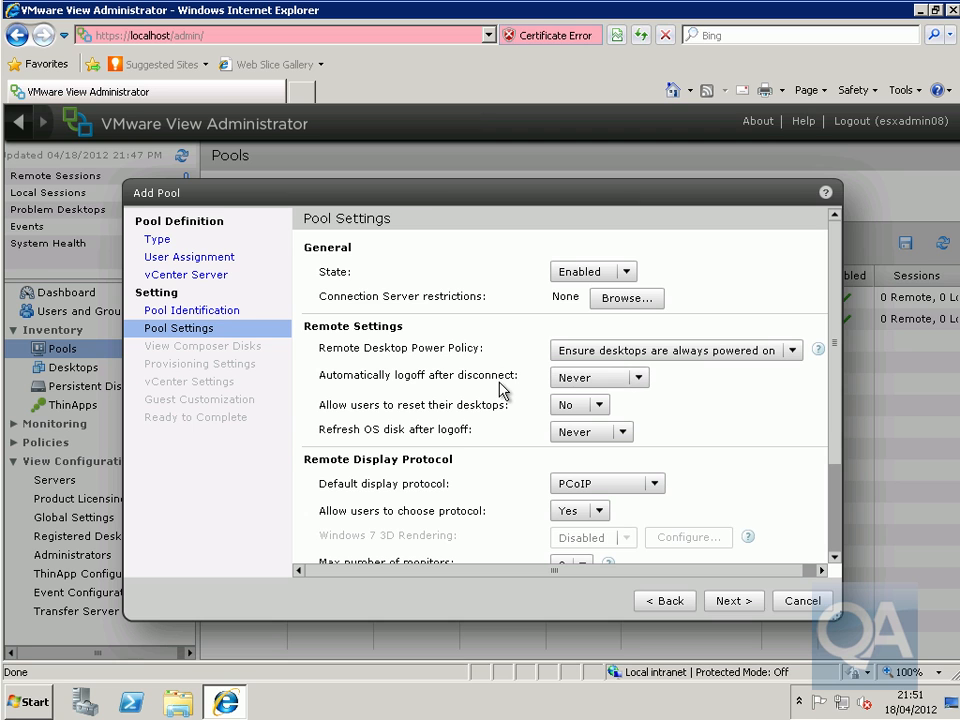
pyautogui.click(599, 404)
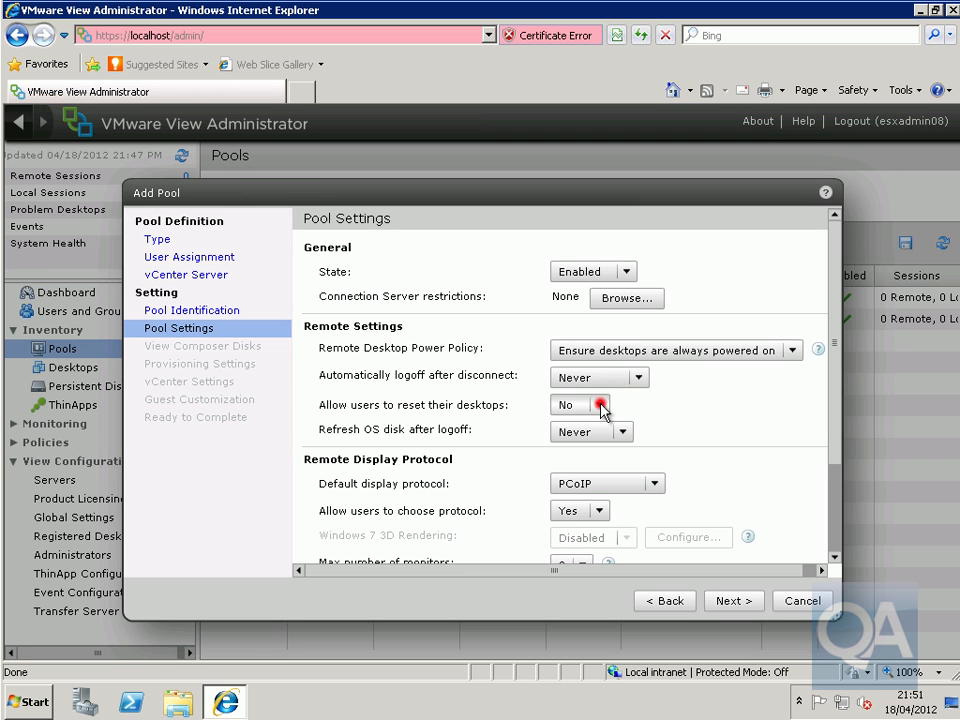
pyautogui.click(588, 426)
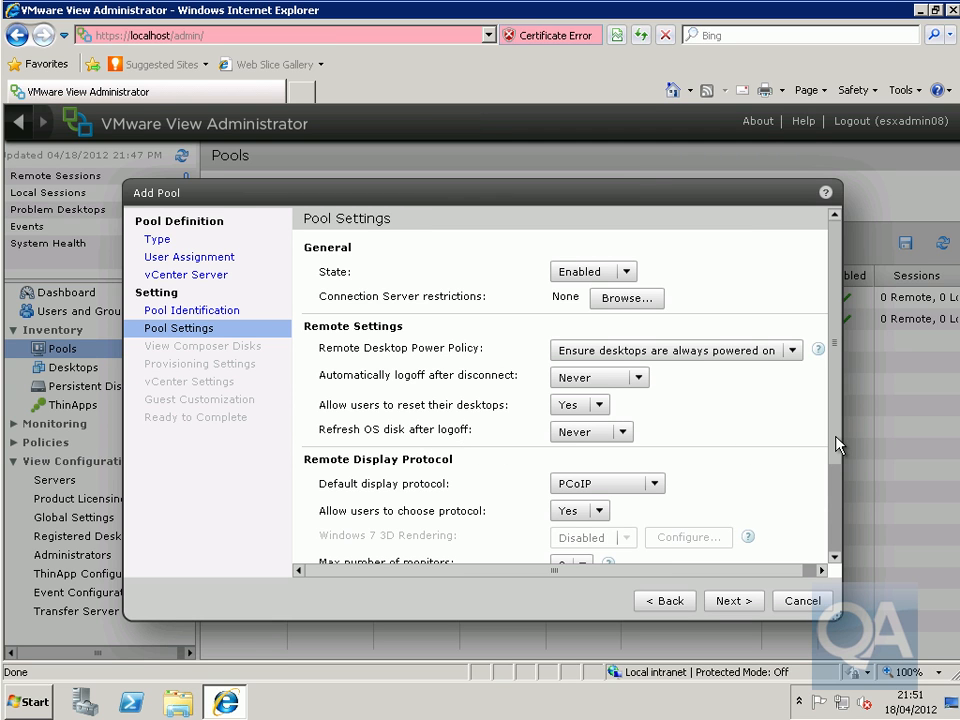
# Limit the pool's maximum number of monitors to 1 and continue to the View Composer disk settings.
pyautogui.moveTo(836, 444); pyautogui.dragTo(825, 514)
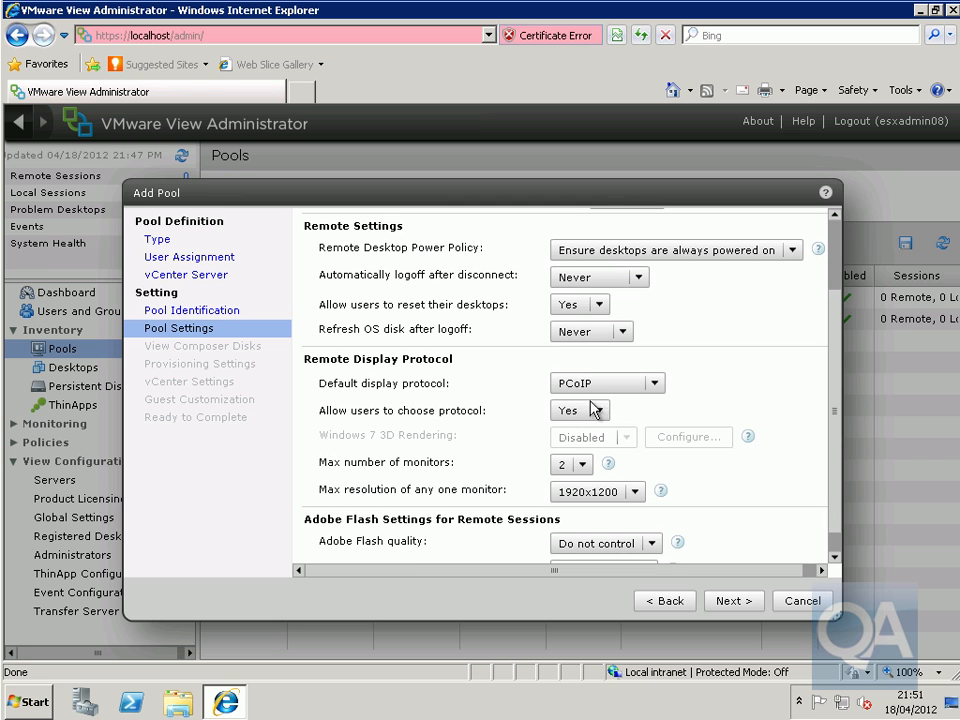
pyautogui.moveTo(838, 441); pyautogui.dragTo(836, 488)
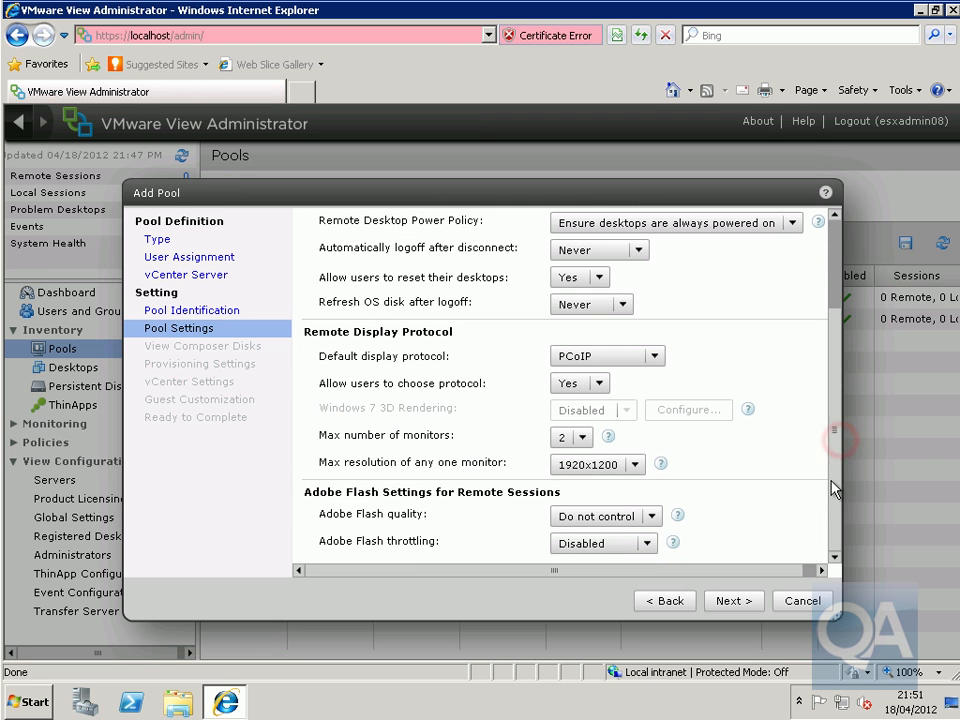
pyautogui.click(585, 438)
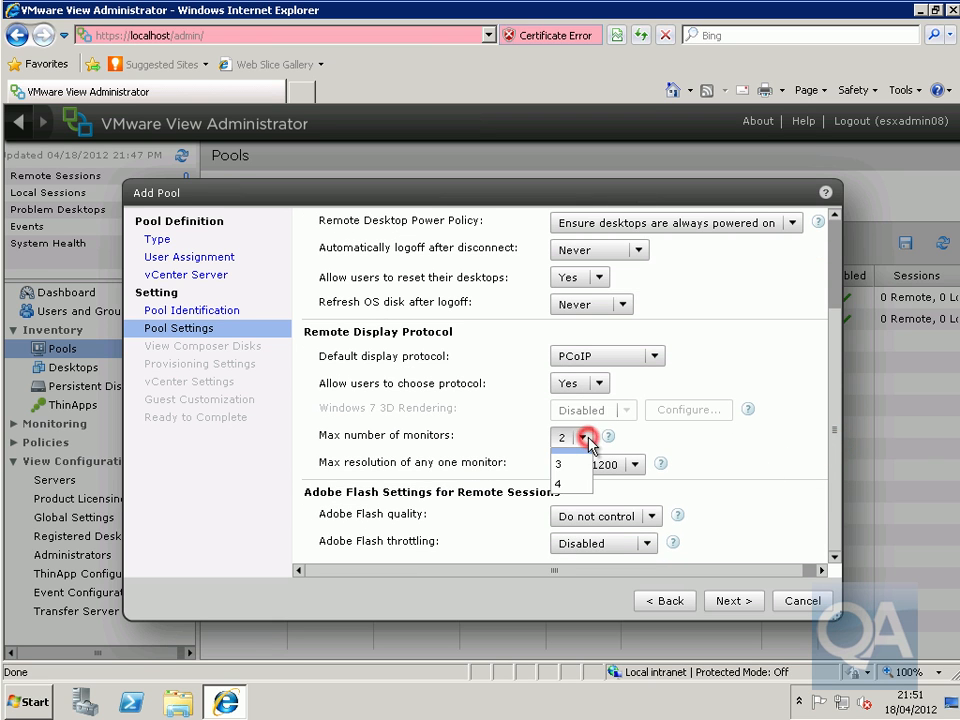
pyautogui.click(568, 457)
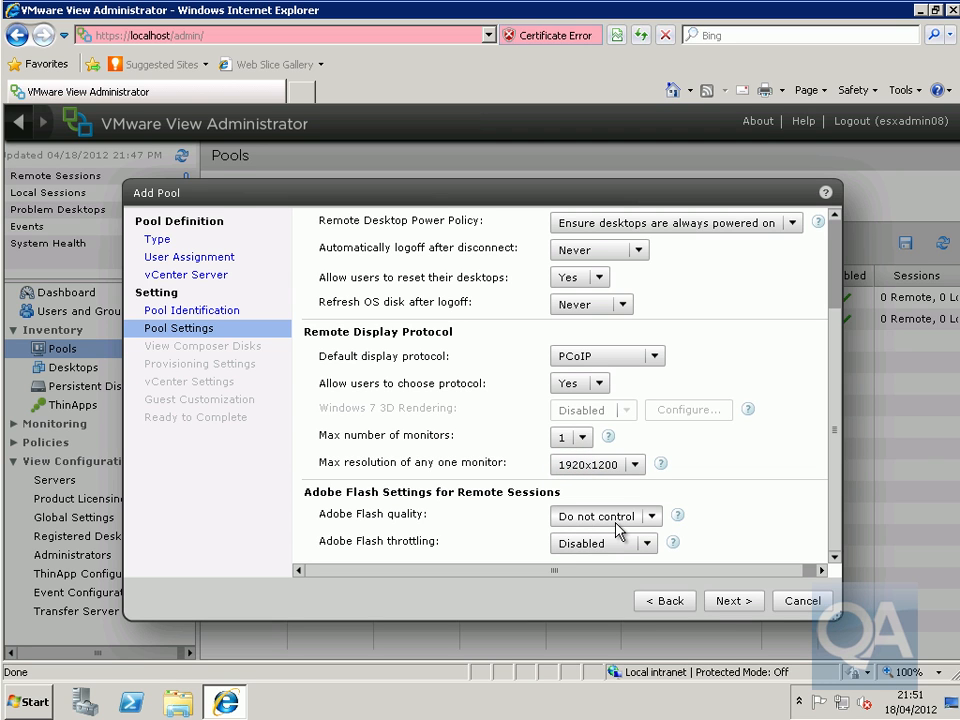
pyautogui.click(733, 600)
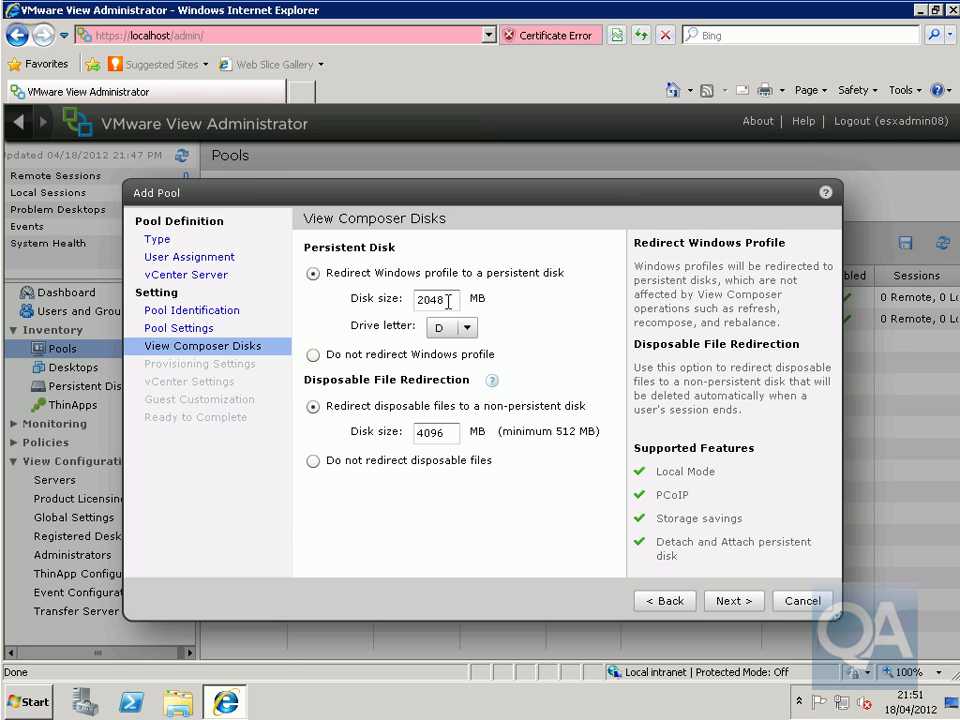
# Set the persistent disk for Windows profiles to 512 MB with drive letter E.
pyautogui.moveTo(449, 300); pyautogui.dragTo(397, 300)
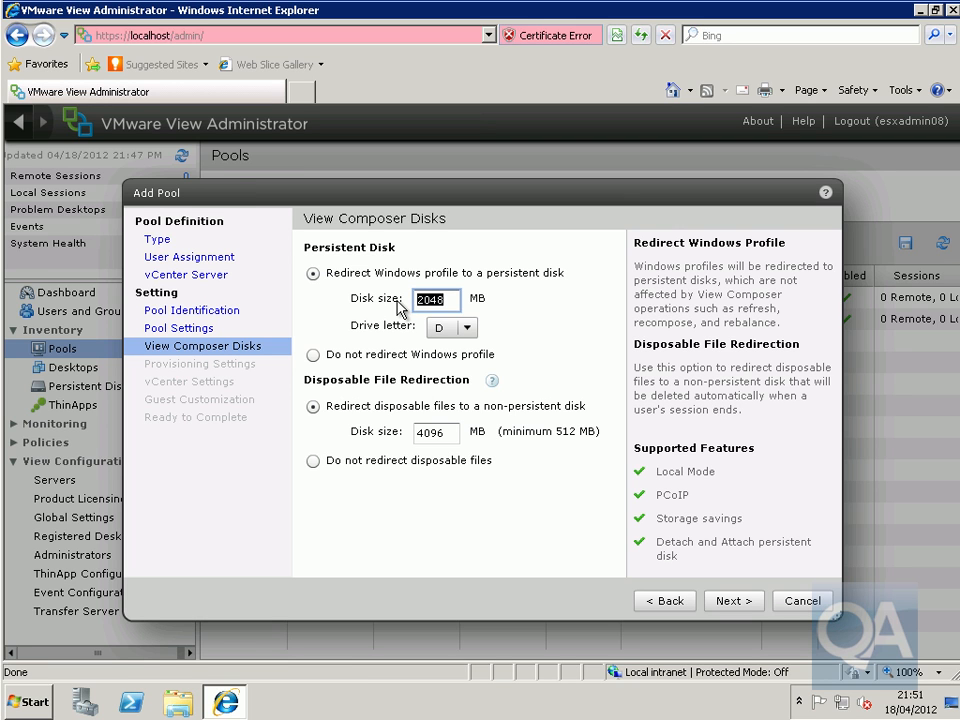
pyautogui.write('512')
pyautogui.click(467, 329)
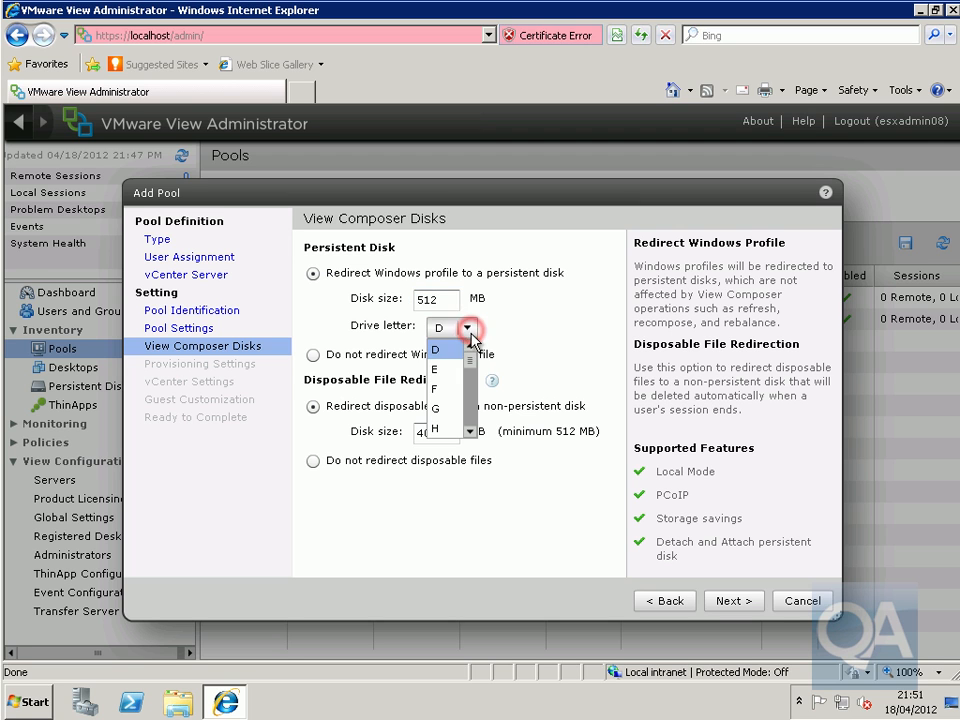
pyautogui.click(450, 369)
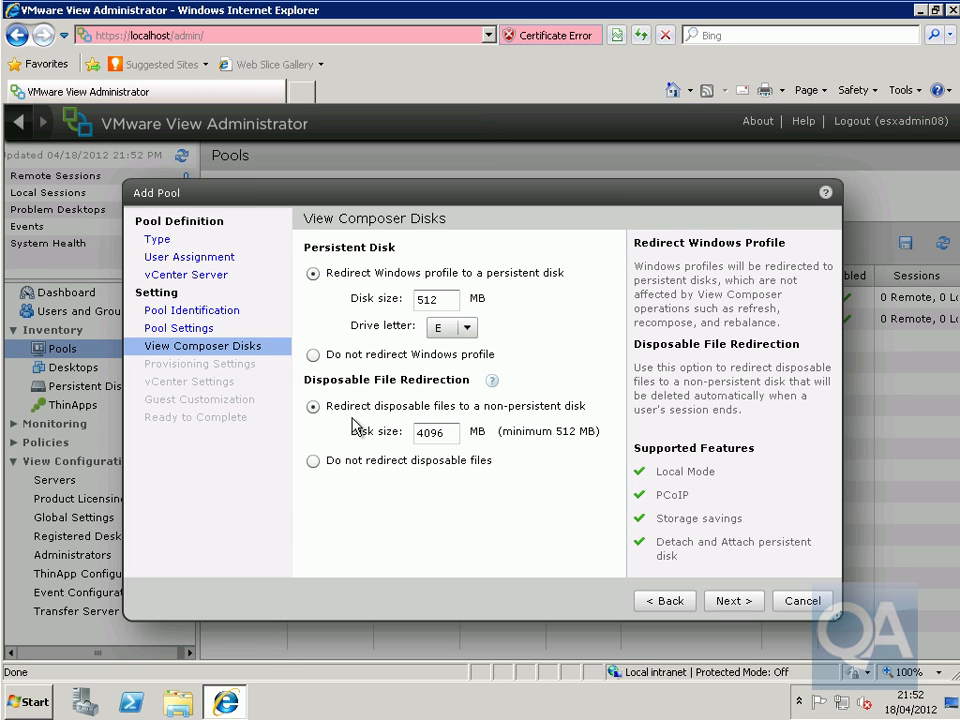
# Set the non-persistent disk for disposable files to 1536 MB and continue to the provisioning settings.
pyautogui.doubleClick(452, 433)
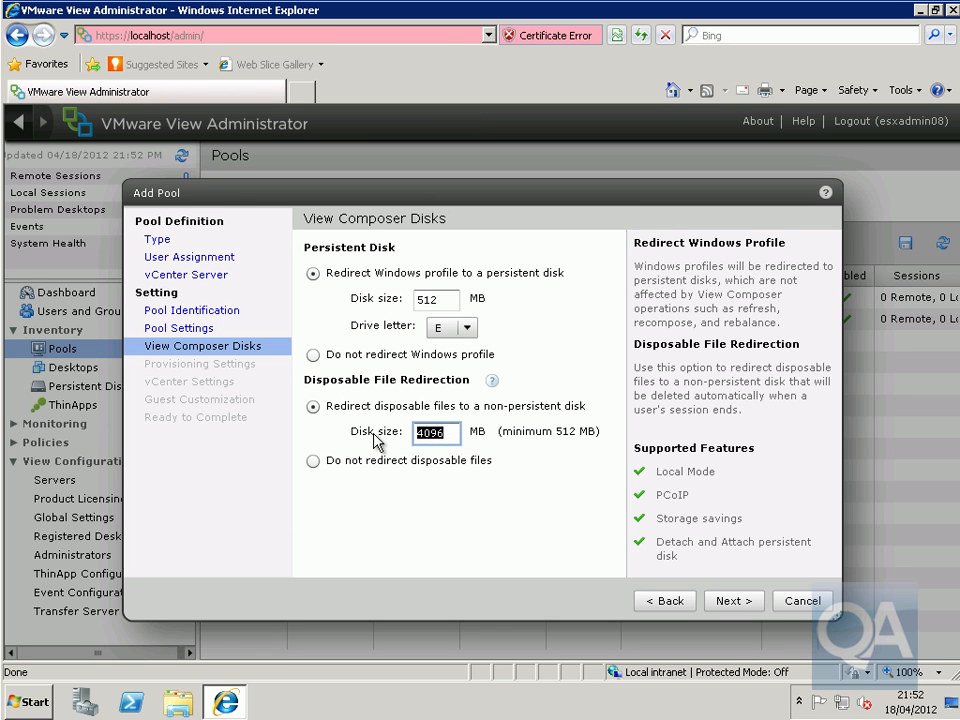
pyautogui.write('1536')
pyautogui.click(716, 604)
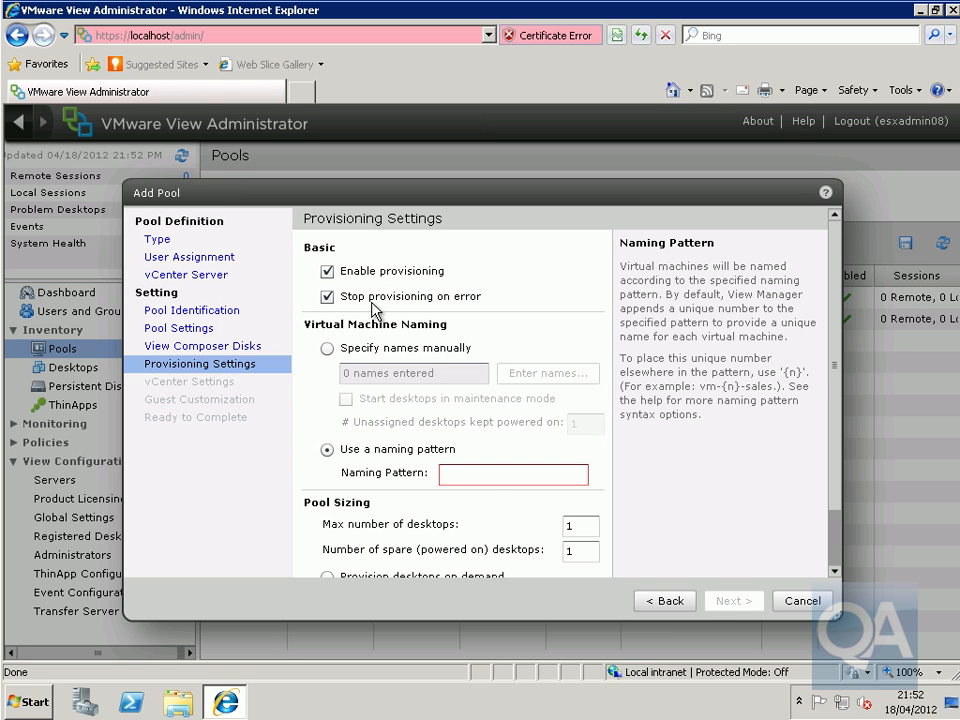
# Enter the virtual machine naming pattern ESXi08-{n:fixed=2}-mkt.
pyautogui.moveTo(838, 463); pyautogui.dragTo(836, 489)
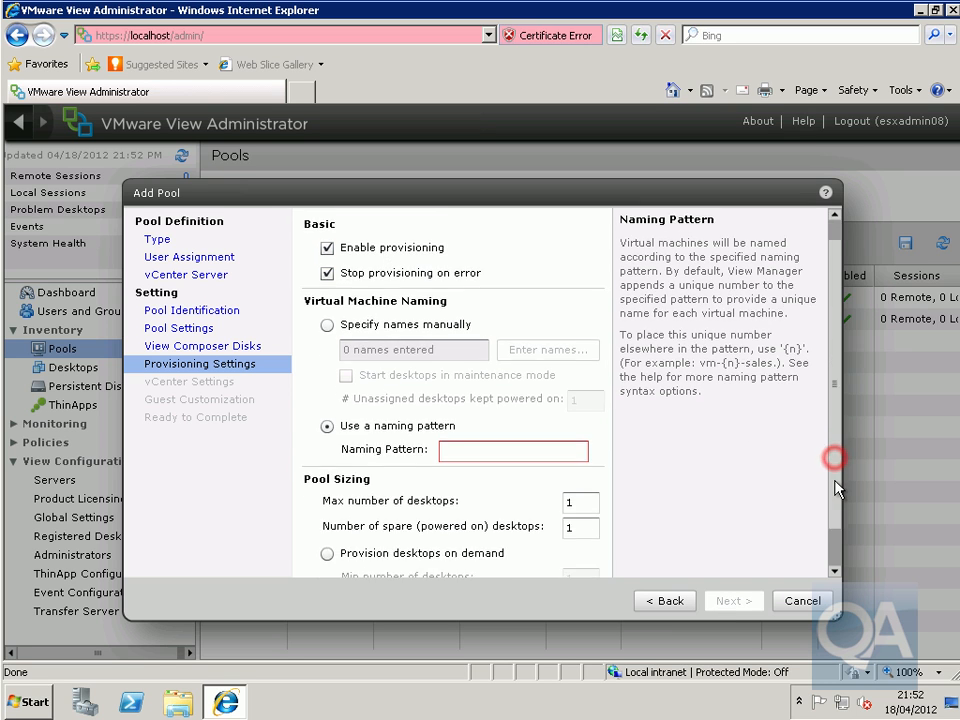
pyautogui.click(480, 446)
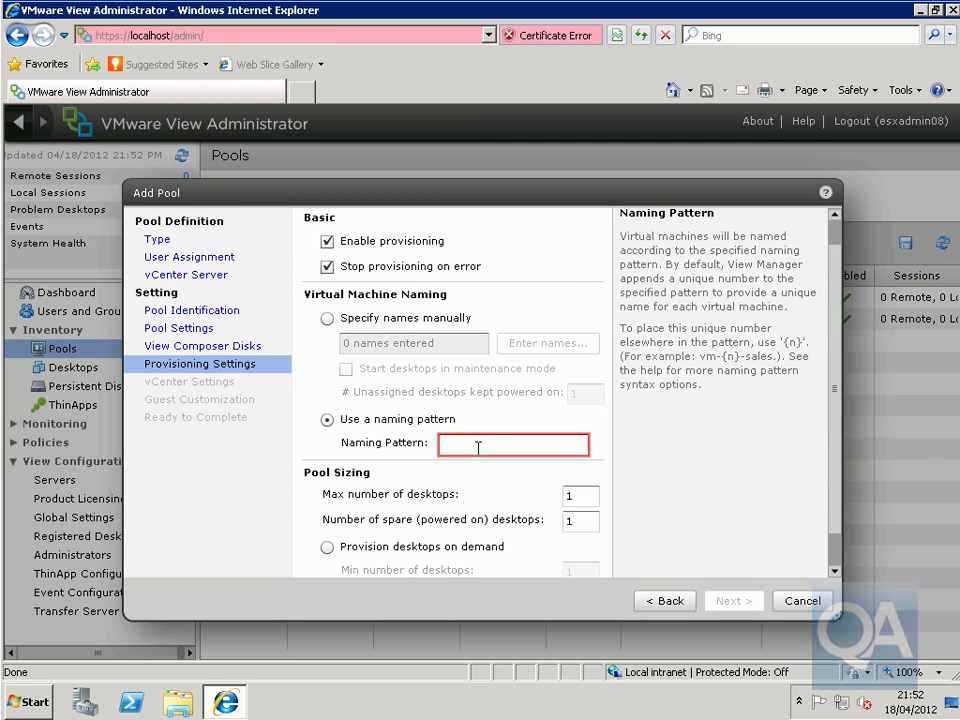
pyautogui.write('ESX')
pyautogui.write('i06')
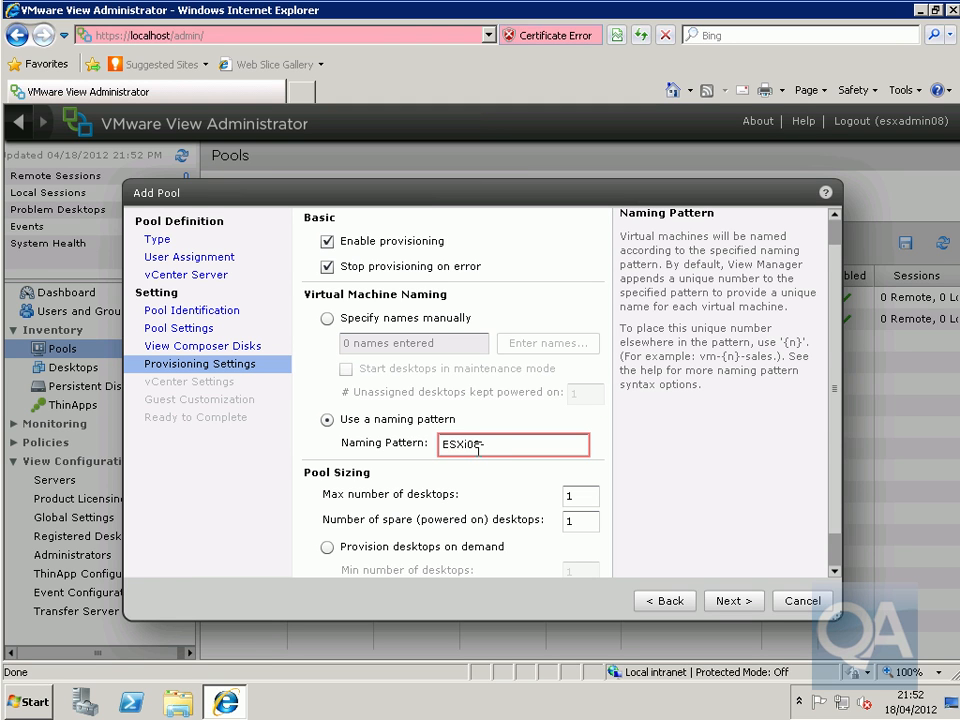
pyautogui.write('-{n:fixed=2}-mkt')
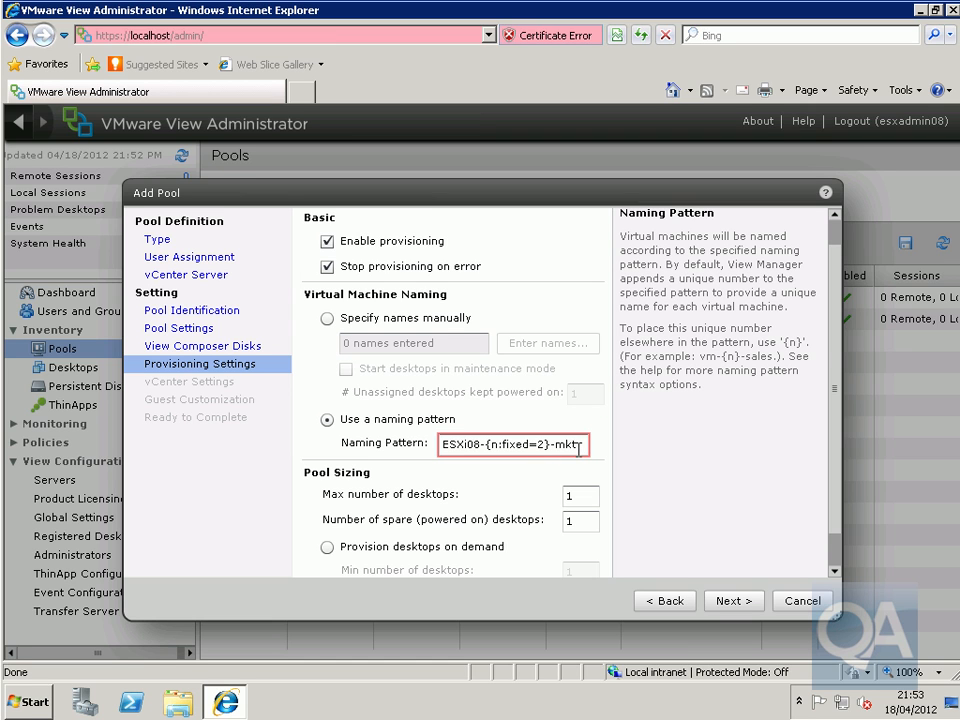
# Set the maximum number of desktops to 2 and continue to the vCenter settings.
pyautogui.click(572, 494)
pyautogui.doubleClick(566, 494)
pyautogui.write('2')
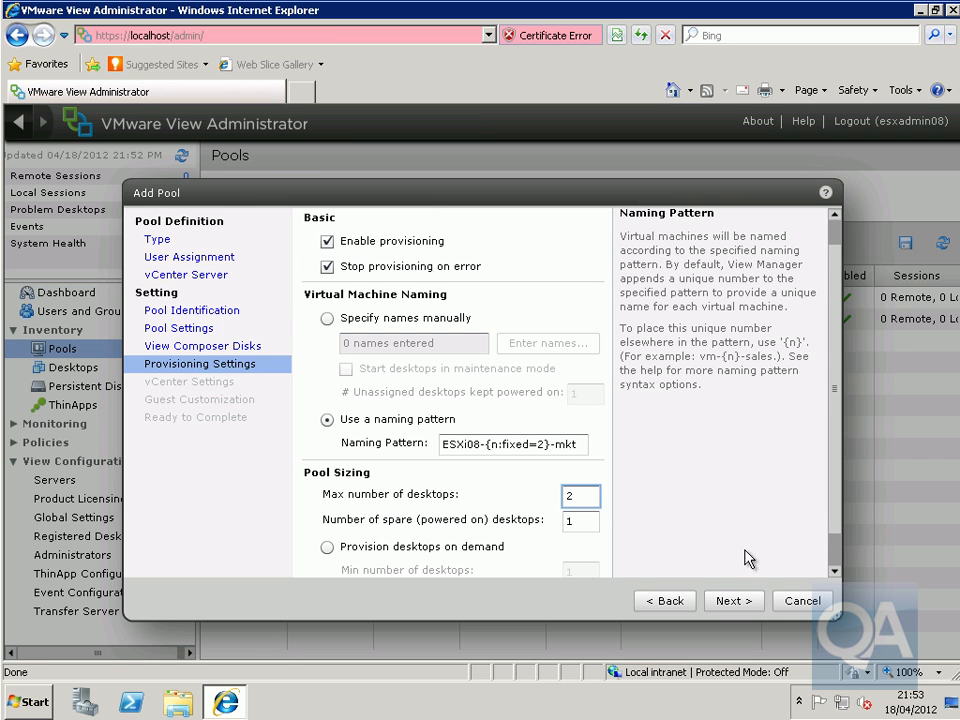
pyautogui.click(833, 487)
pyautogui.moveTo(836, 518); pyautogui.dragTo(838, 540)
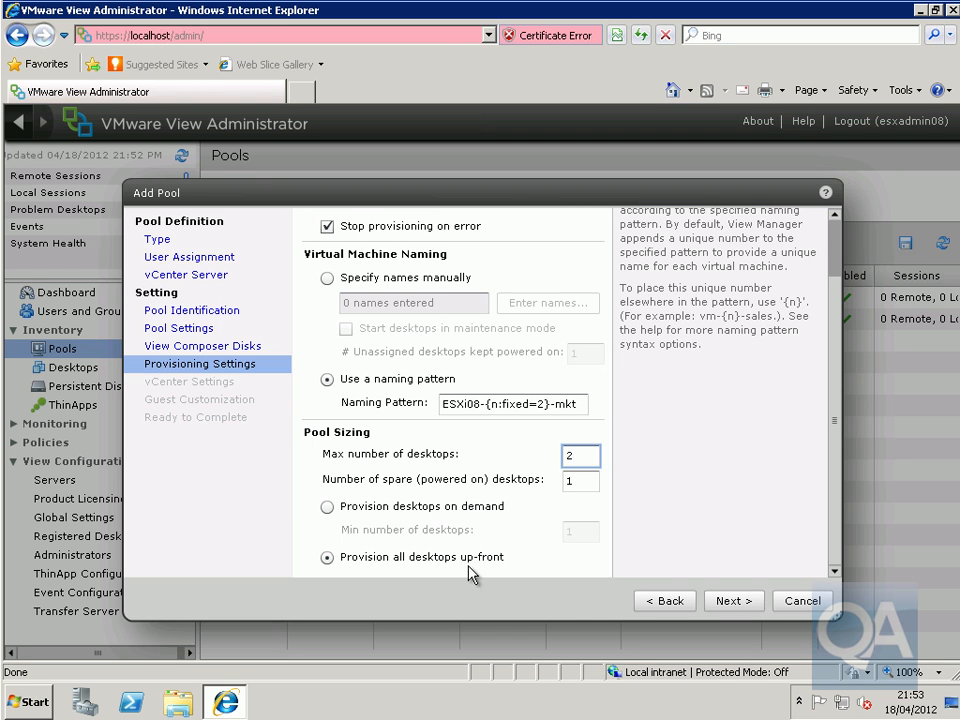
pyautogui.click(718, 605)
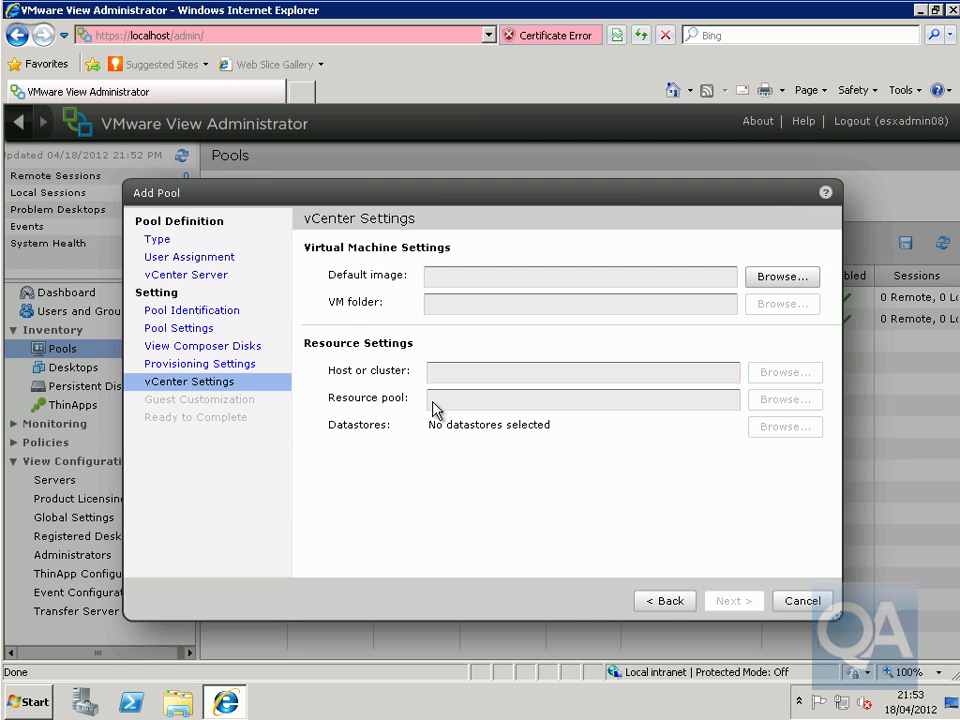
# Choose the Baseline snapshot of the parent VM Parent-ESXi08 as the pool's default image.
pyautogui.click(756, 282)
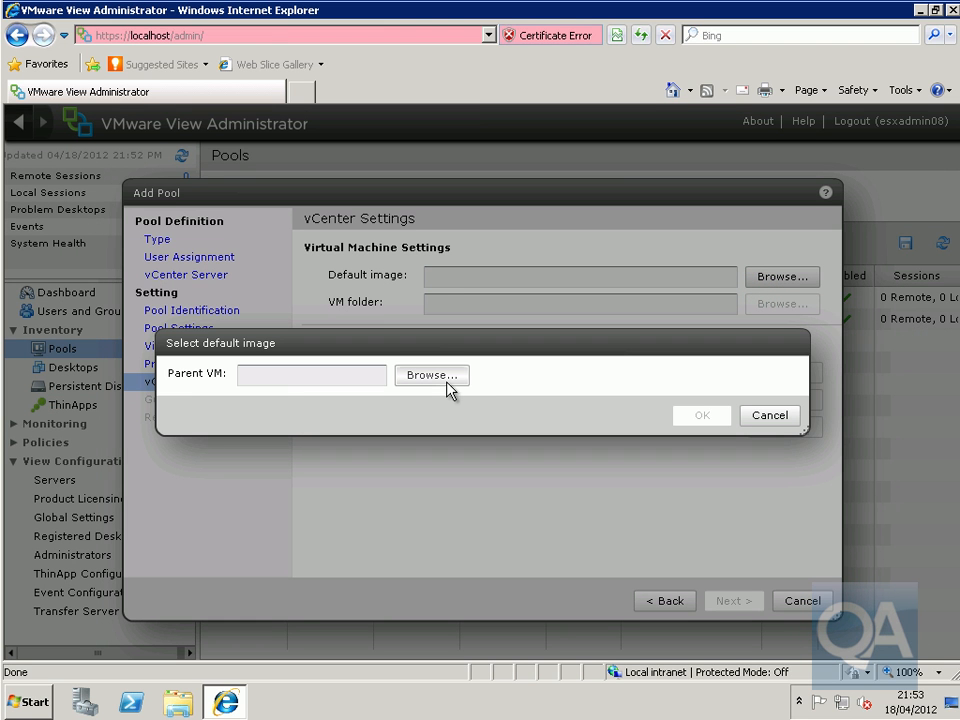
pyautogui.click(447, 380)
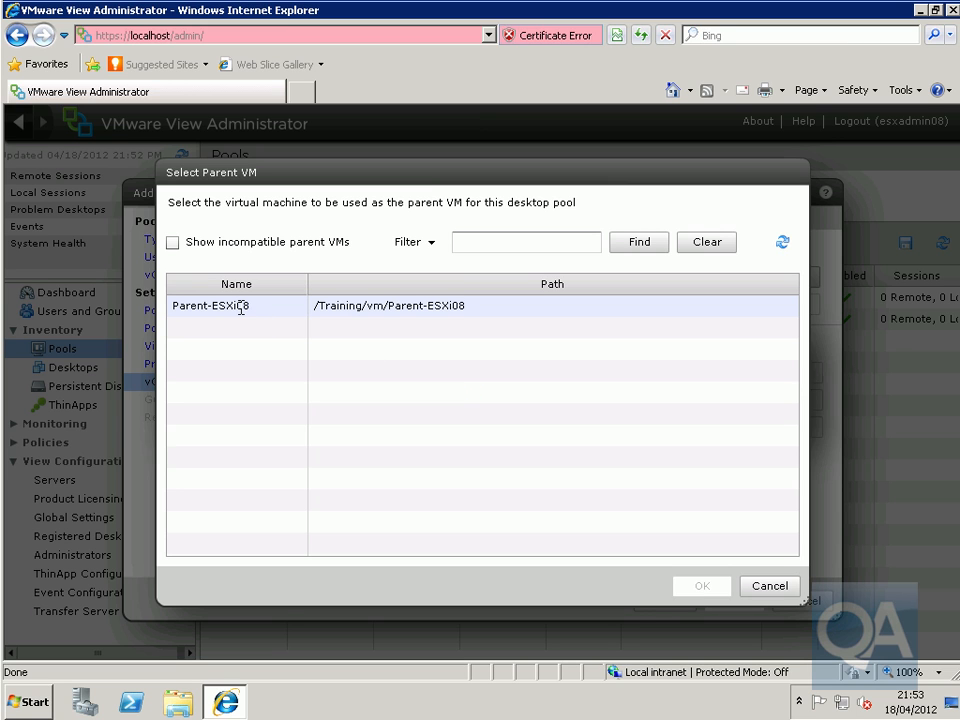
pyautogui.click(258, 310)
pyautogui.click(702, 587)
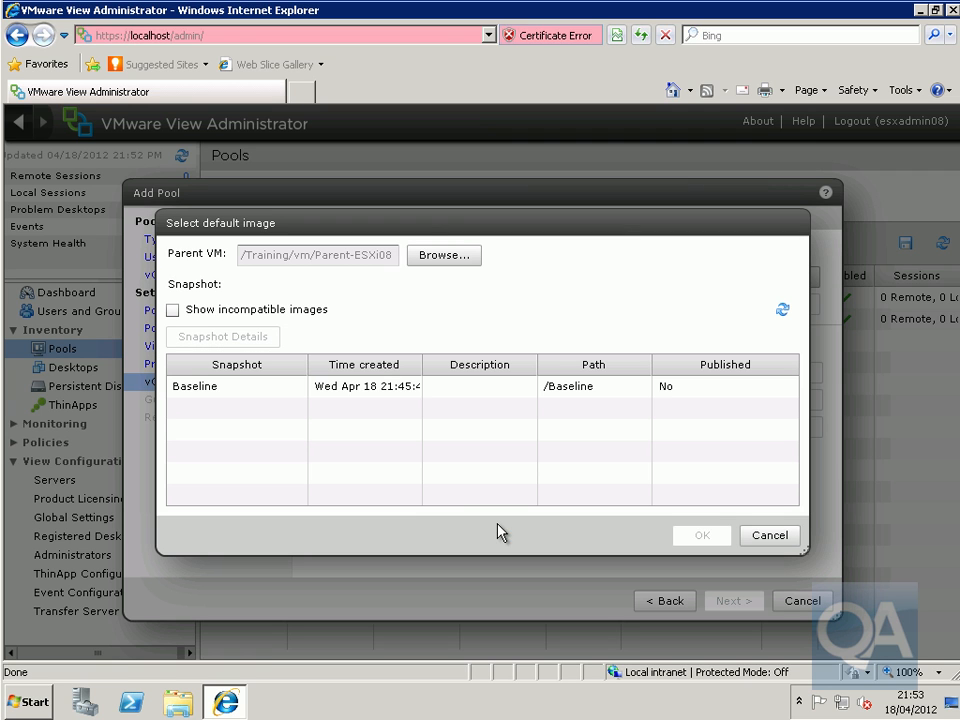
pyautogui.click(230, 388)
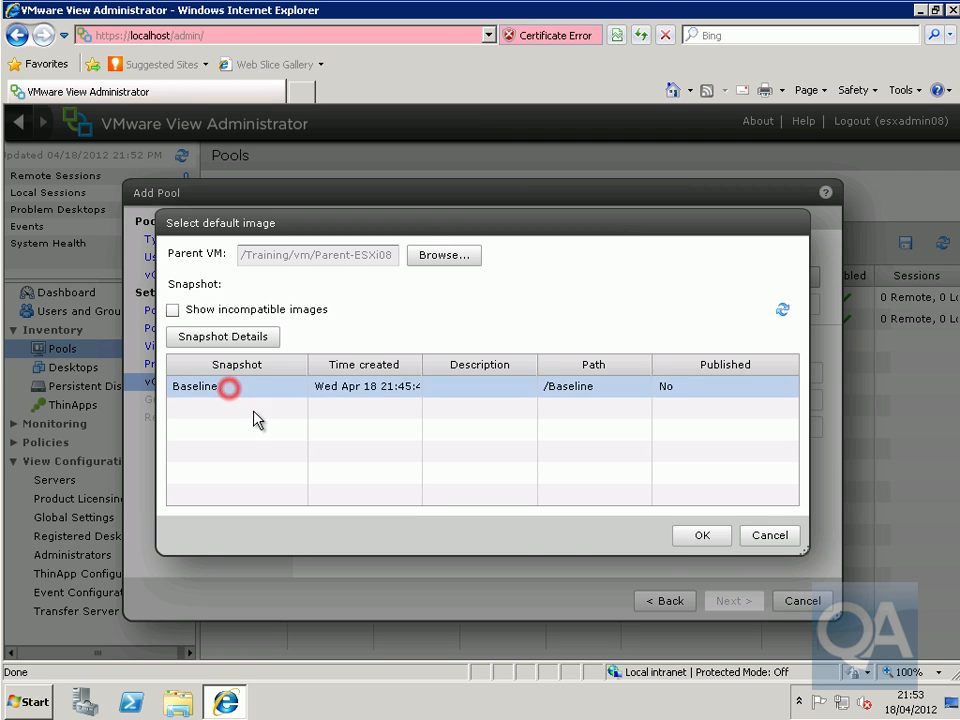
pyautogui.click(683, 541)
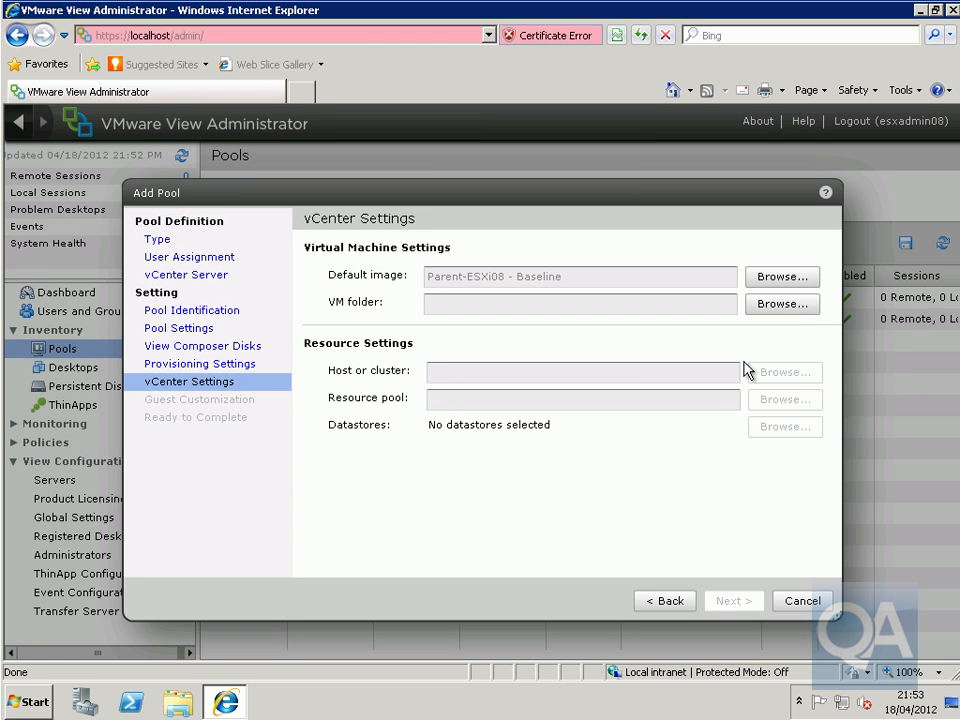
# Store the pool's virtual machines in the Training folder.
pyautogui.click(780, 303)
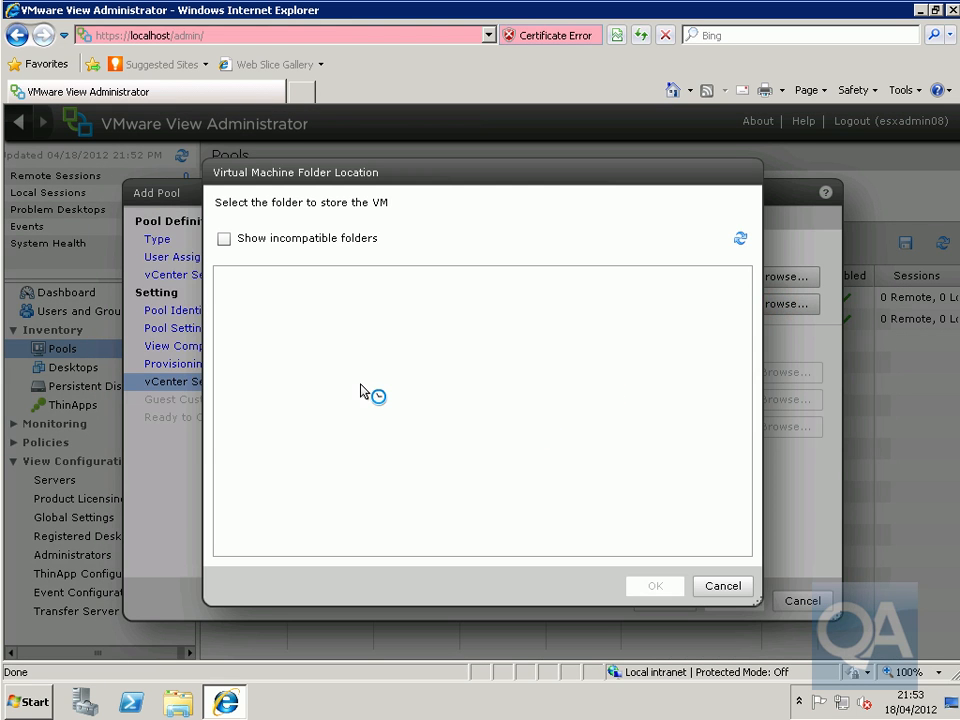
pyautogui.click(258, 281)
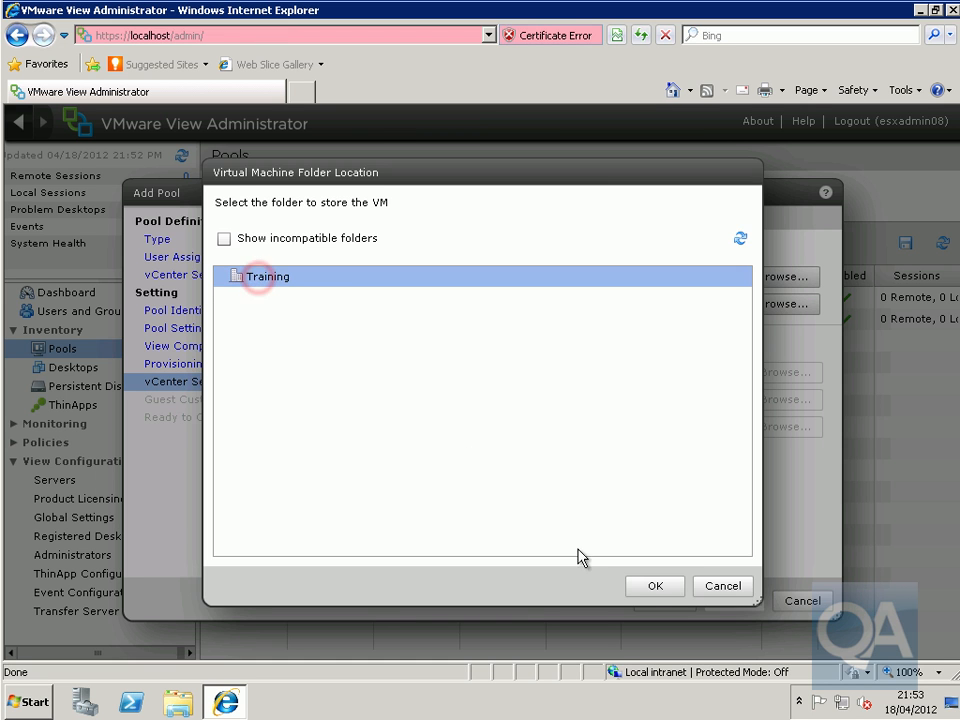
pyautogui.click(650, 587)
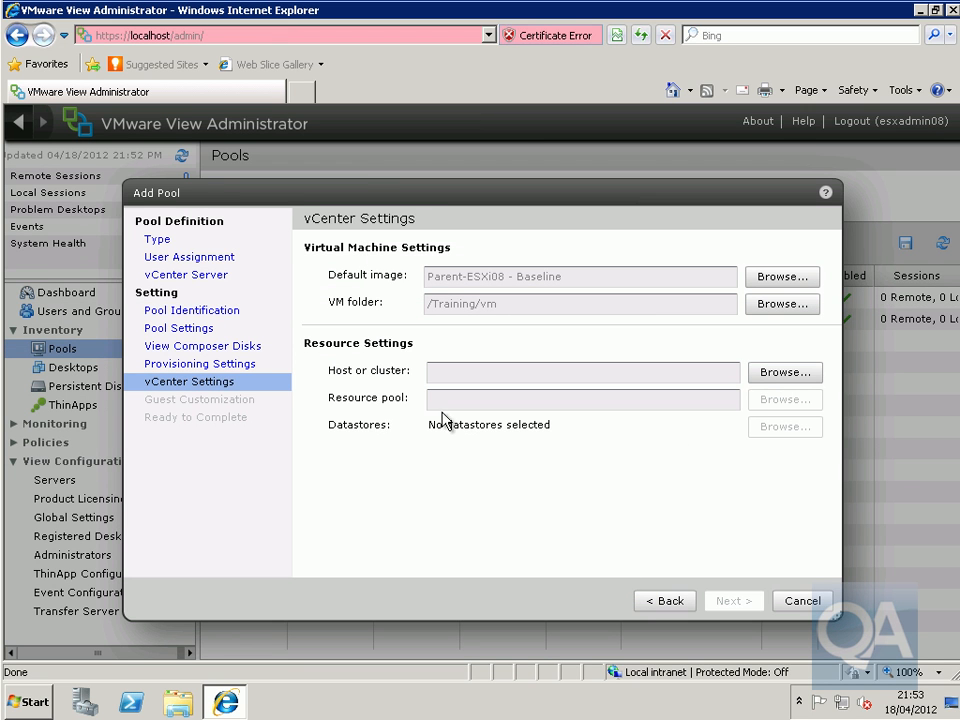
# Assign the pool to the host esxi08.qavdc.com and its Desktops resource pool.
pyautogui.click(760, 373)
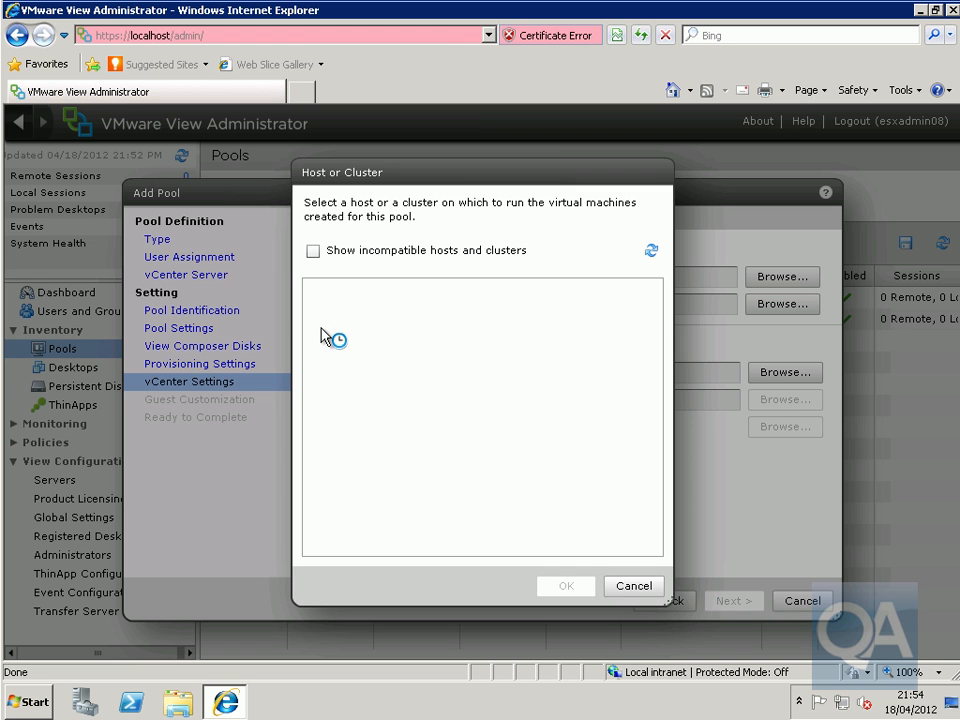
pyautogui.click(355, 310)
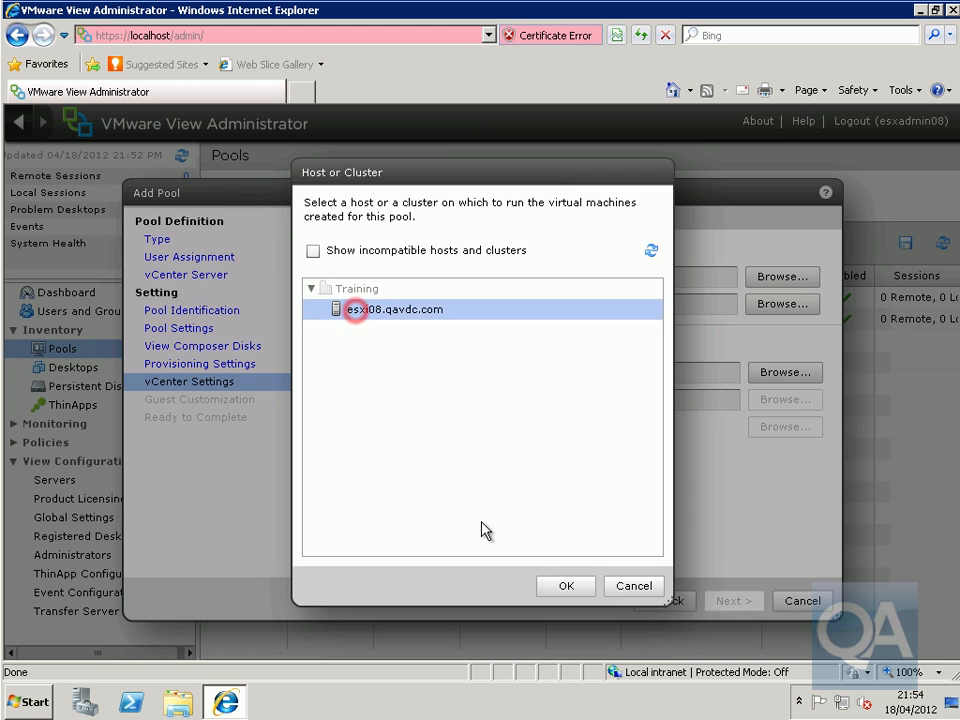
pyautogui.click(566, 586)
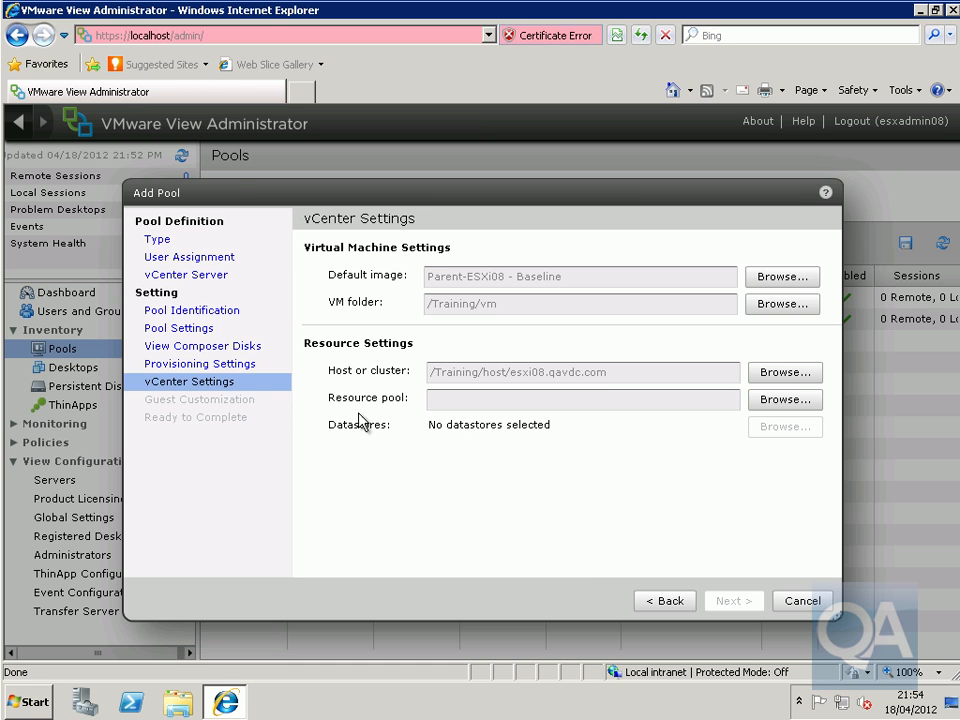
pyautogui.click(767, 401)
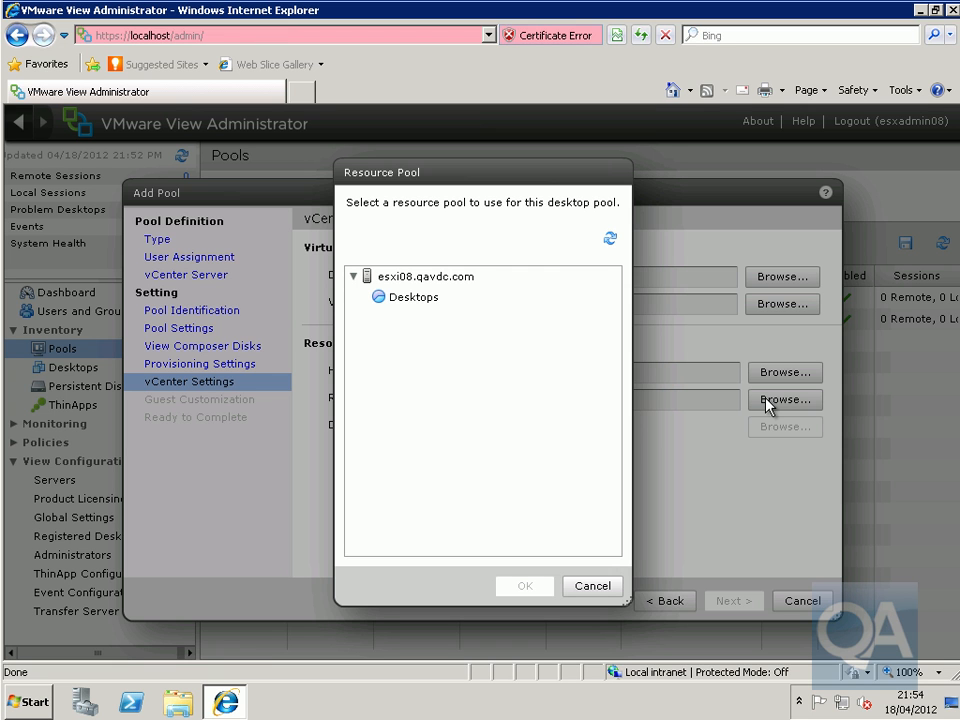
pyautogui.click(433, 297)
pyautogui.click(548, 586)
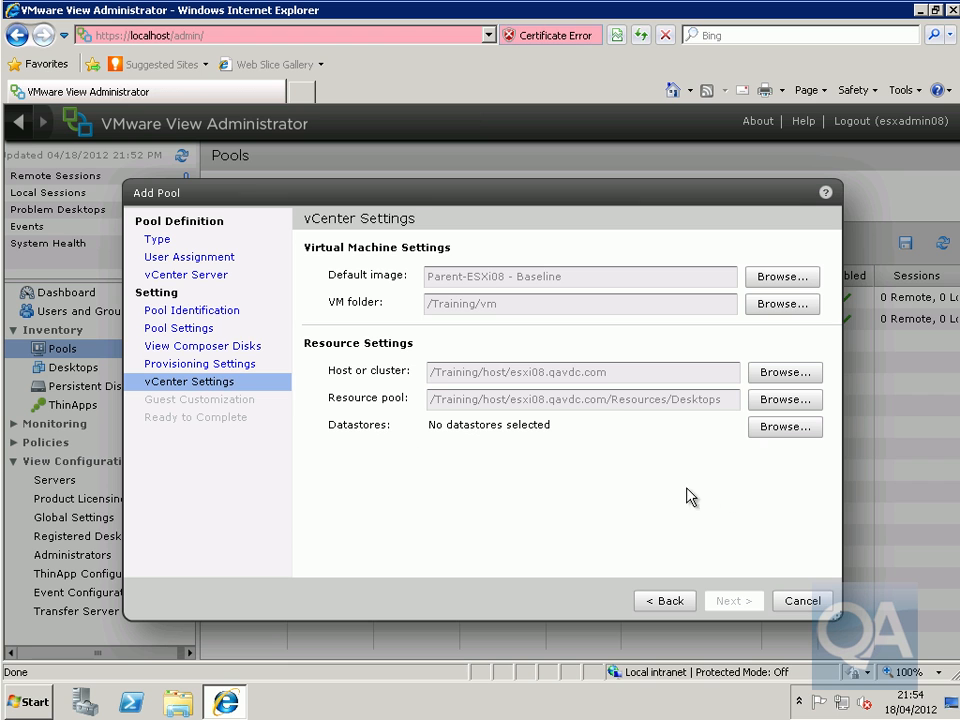
# Enable a different datastore for View Composer replica disks and select datastore08 for the linked clones.
pyautogui.click(779, 430)
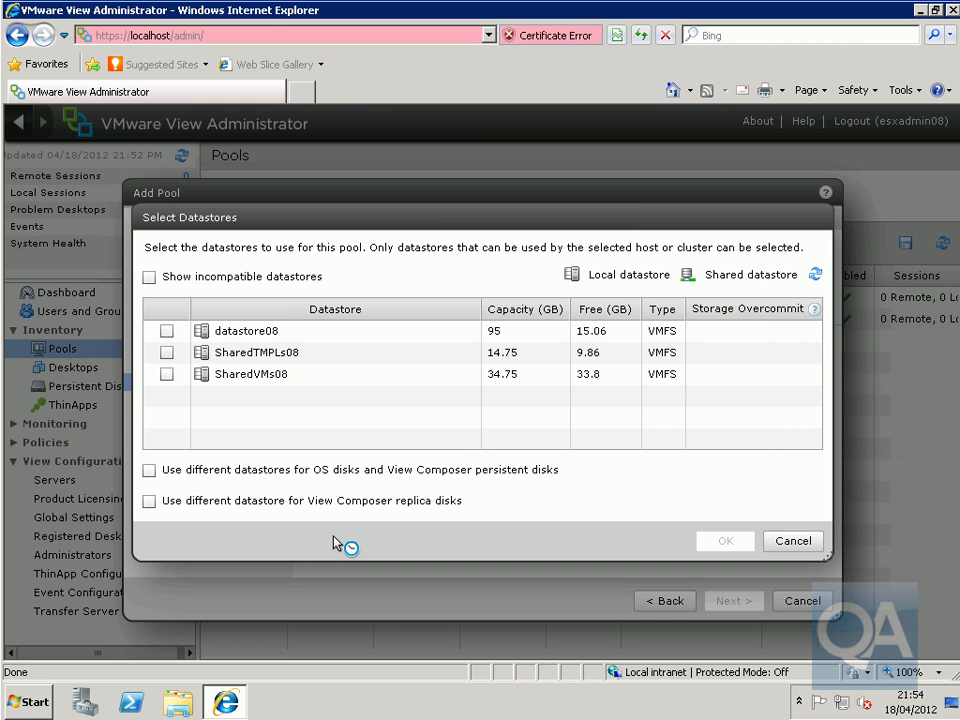
pyautogui.click(151, 501)
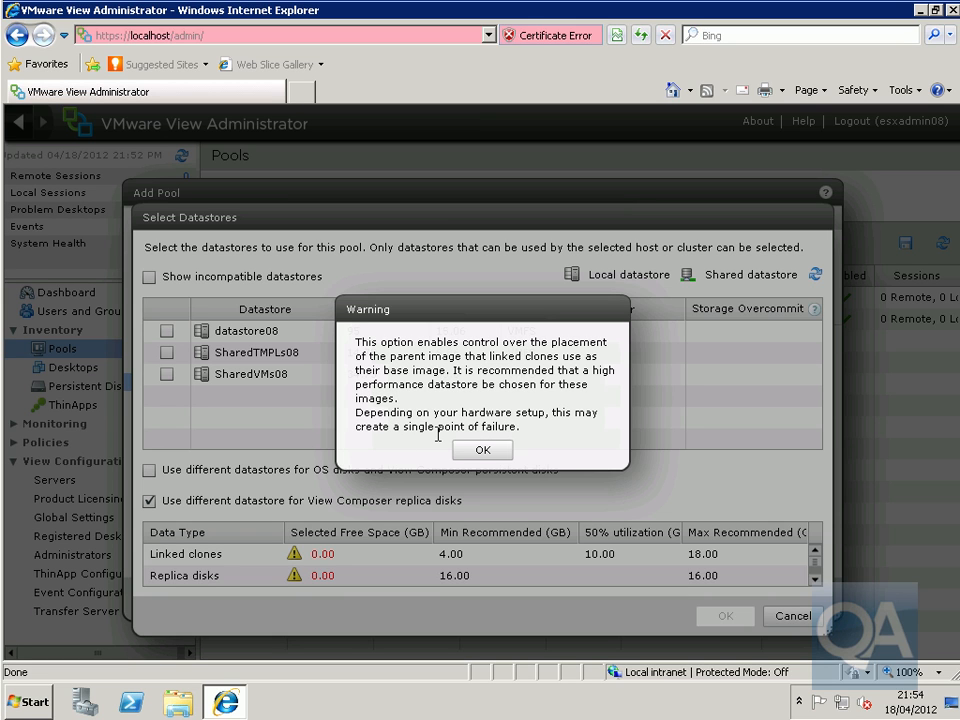
pyautogui.click(484, 451)
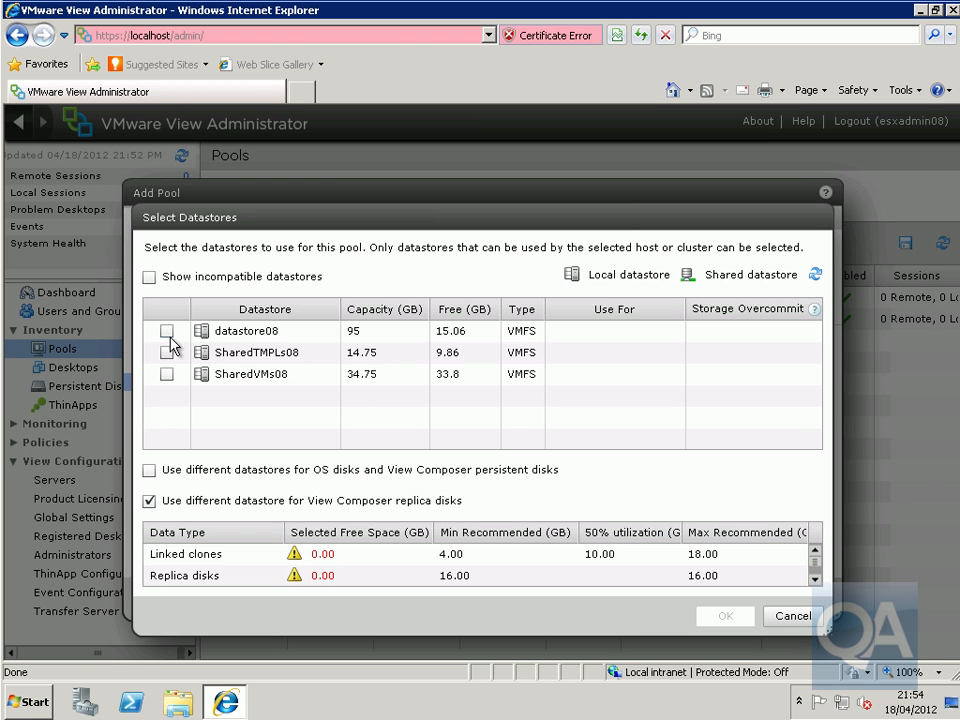
pyautogui.click(167, 332)
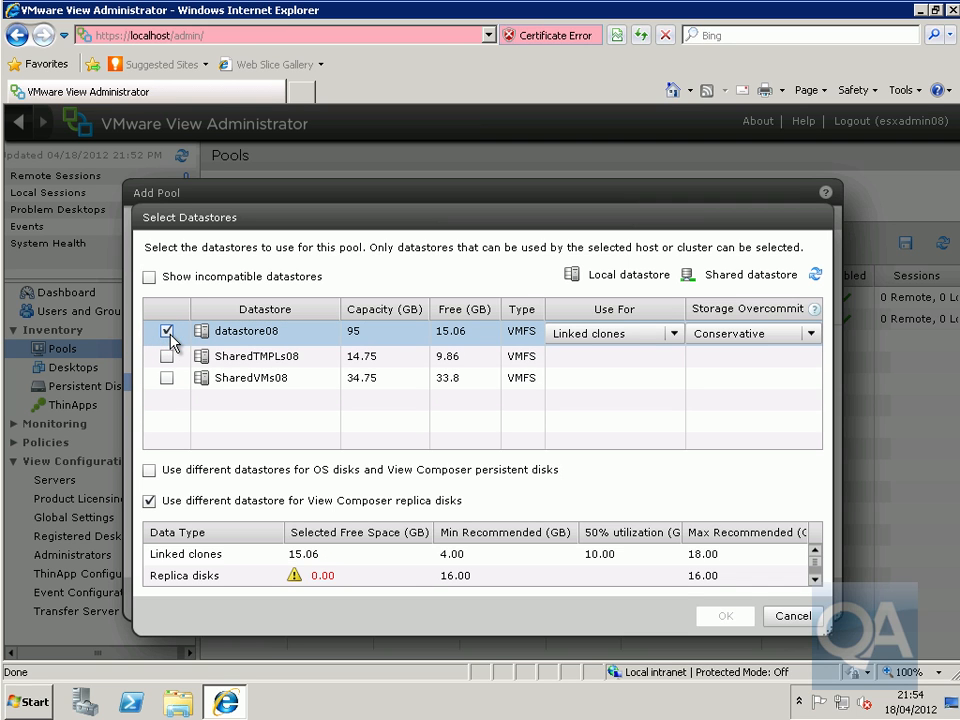
pyautogui.click(203, 558)
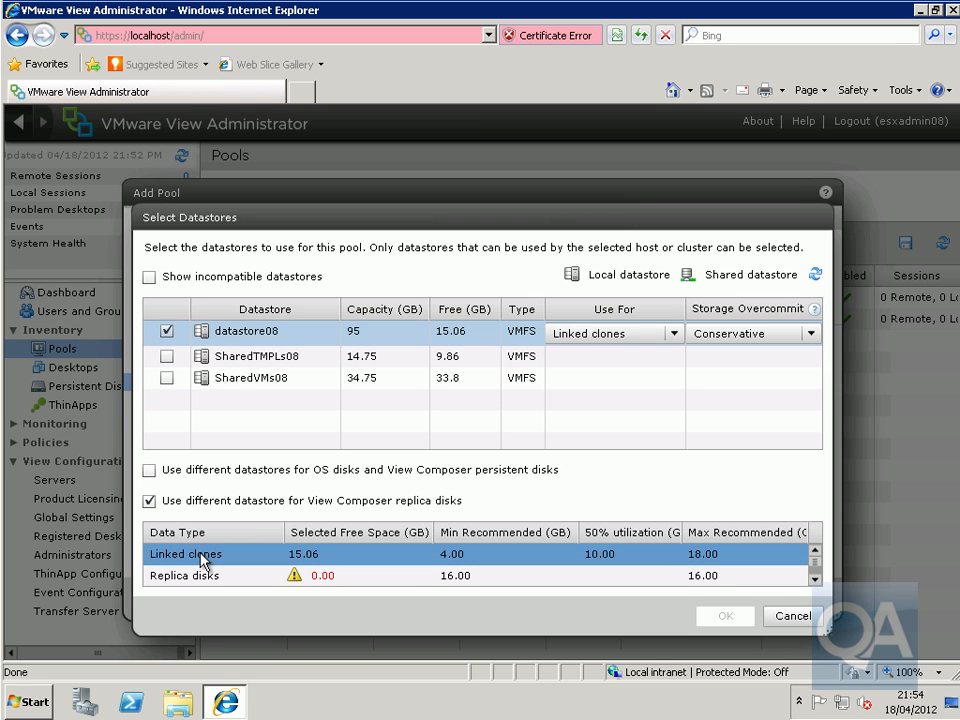
pyautogui.click(205, 577)
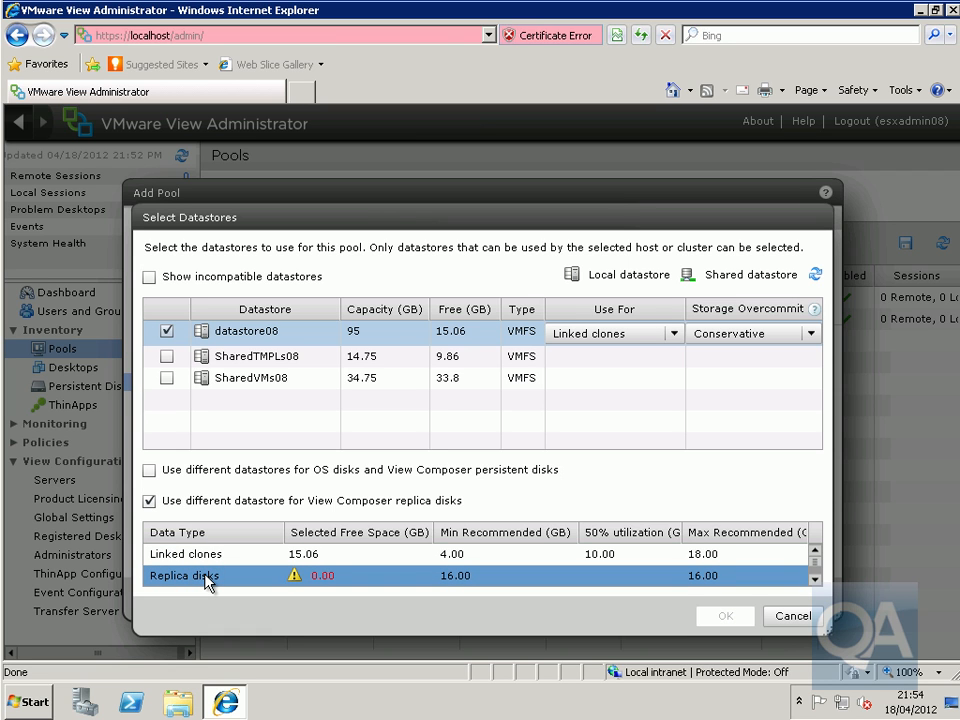
# Add the SharedVMs08 datastore and use it for replica disks.
pyautogui.click(167, 379)
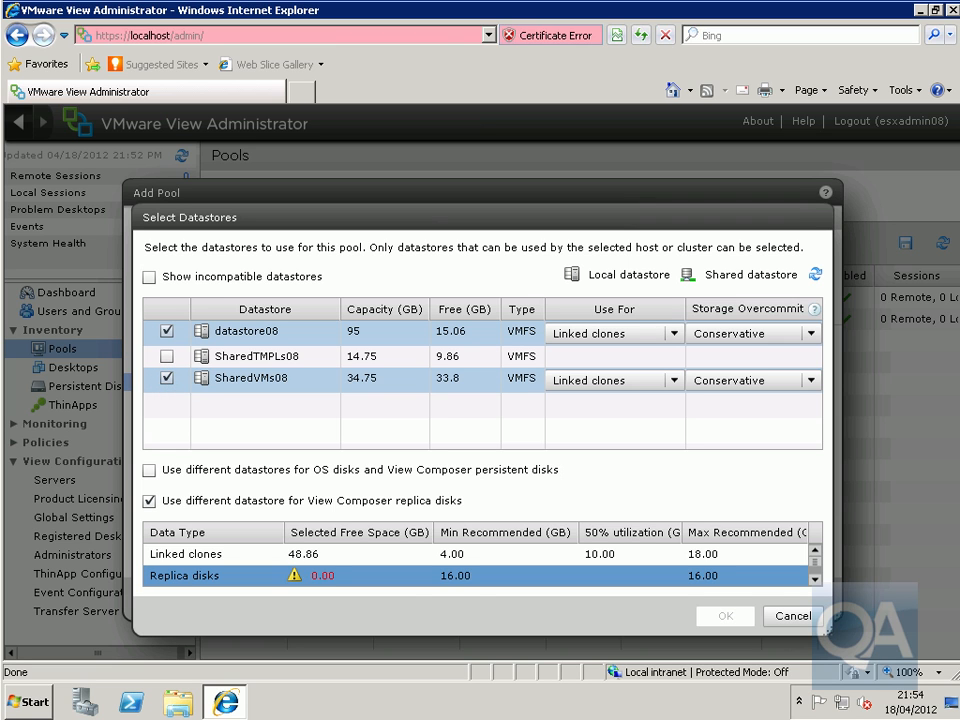
pyautogui.click(674, 380)
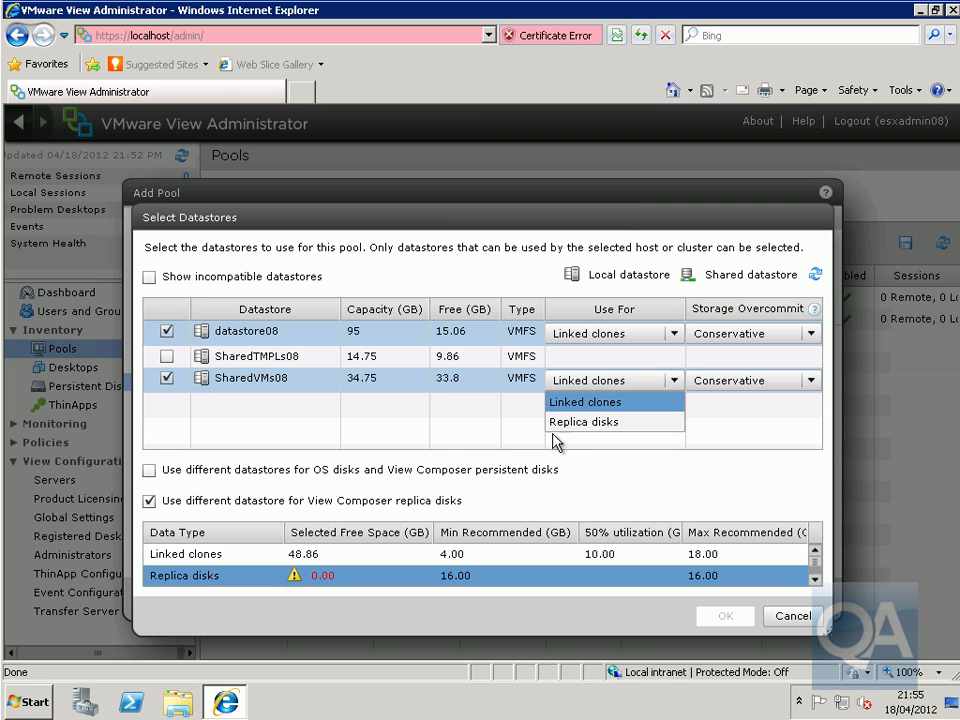
pyautogui.click(588, 421)
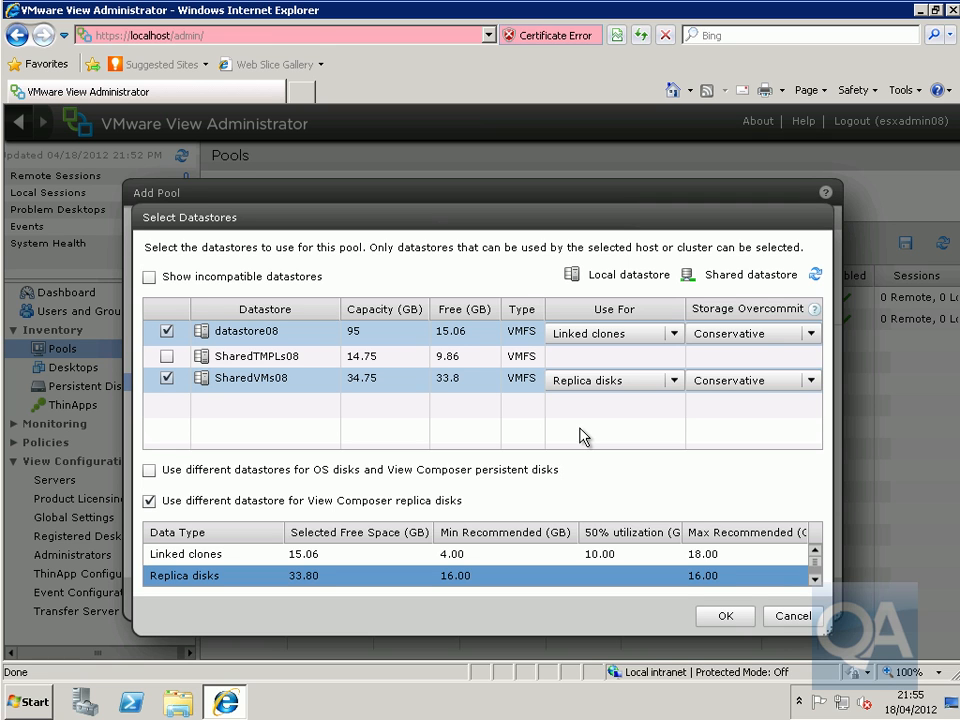
# Choose Conservative storage overcommit for datastore08, accept the datastore selection and continue to guest customization.
pyautogui.click(810, 333)
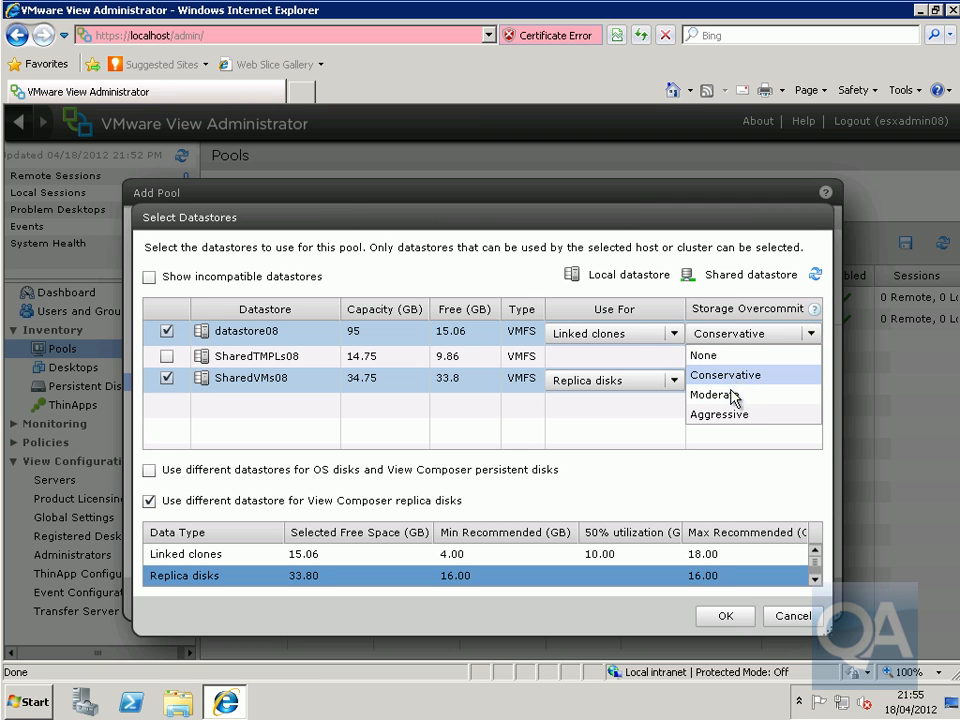
pyautogui.click(720, 375)
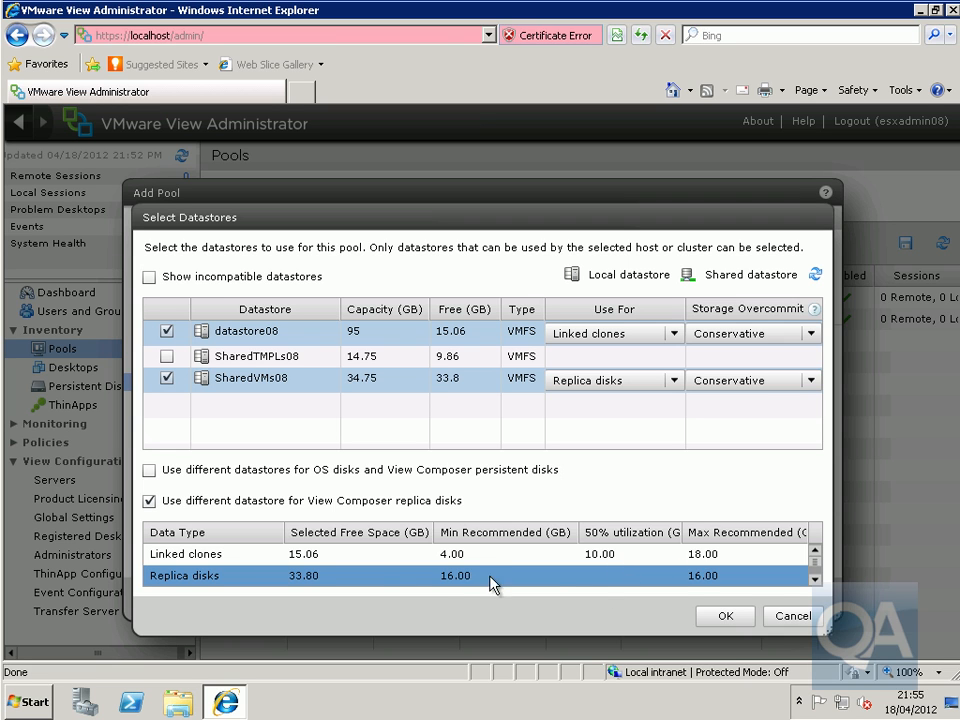
pyautogui.click(726, 620)
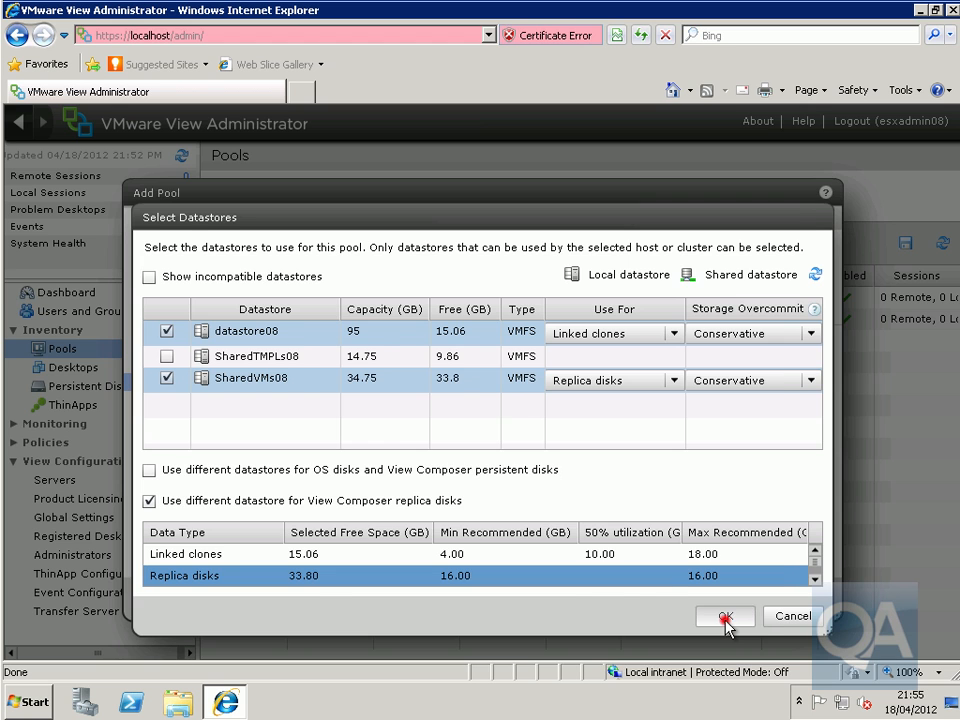
pyautogui.click(731, 602)
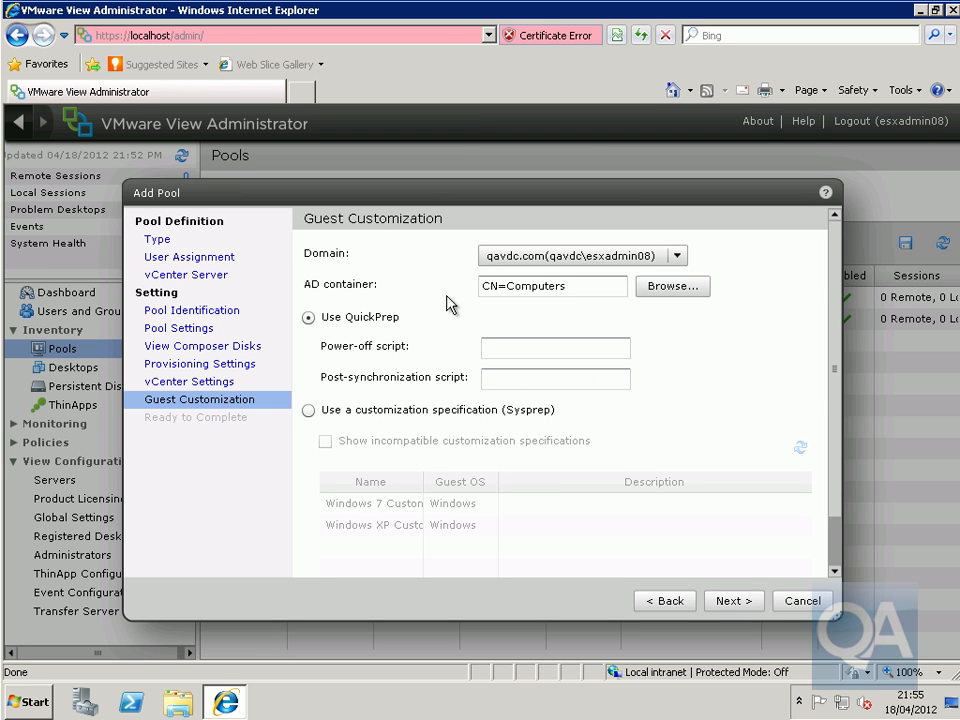
# Set the pool's AD container to OU=Unassigned,OU=Computers,OU=VDC in the qavdc.com domain.
pyautogui.click(662, 290)
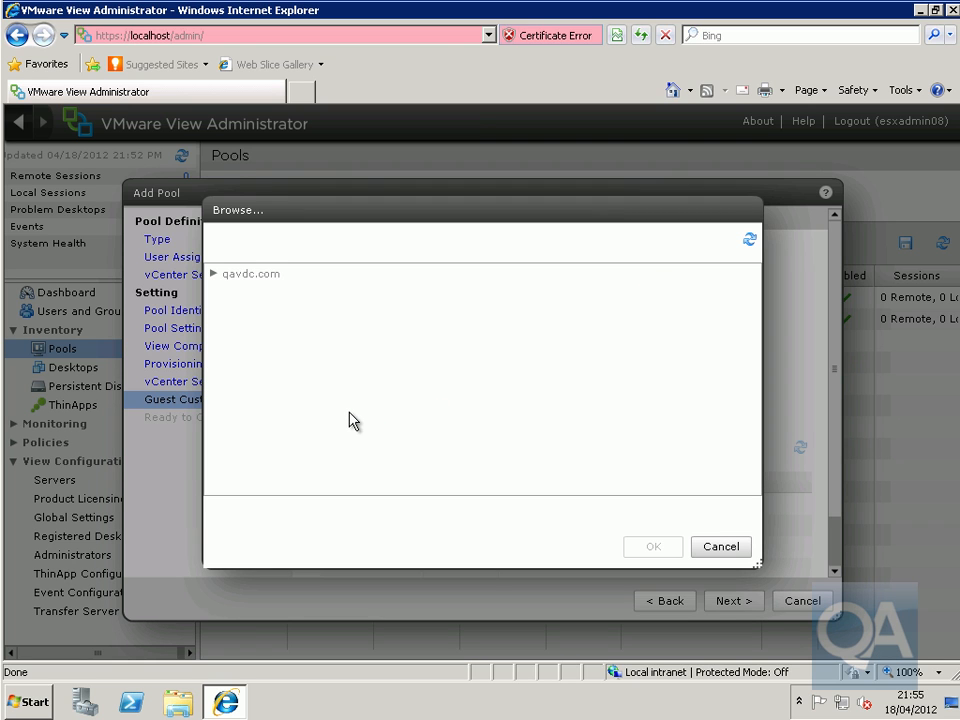
pyautogui.click(214, 275)
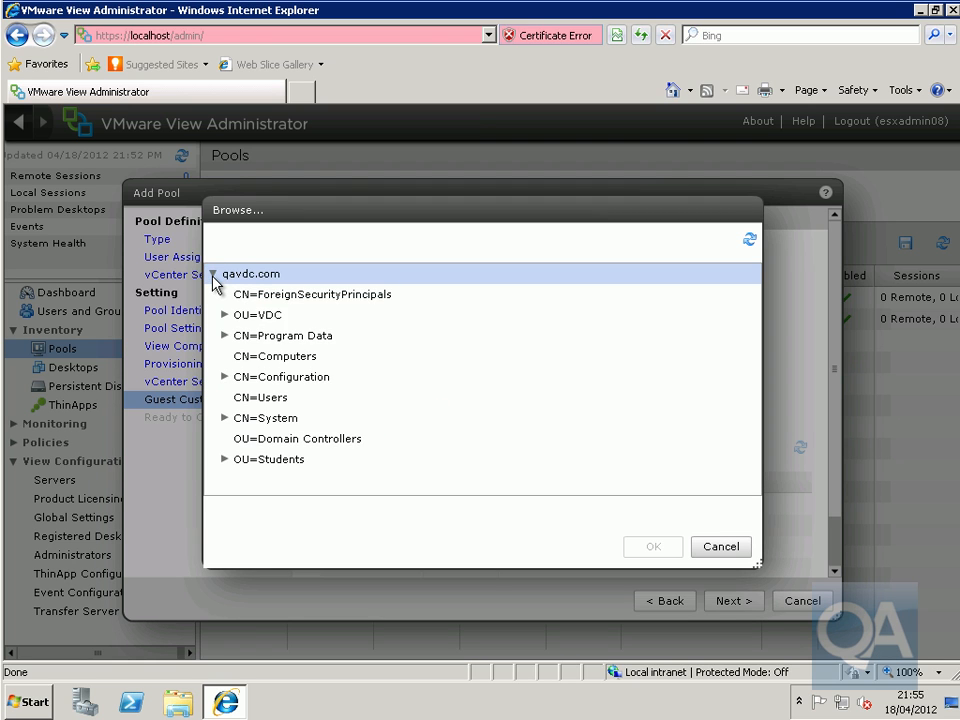
pyautogui.click(225, 316)
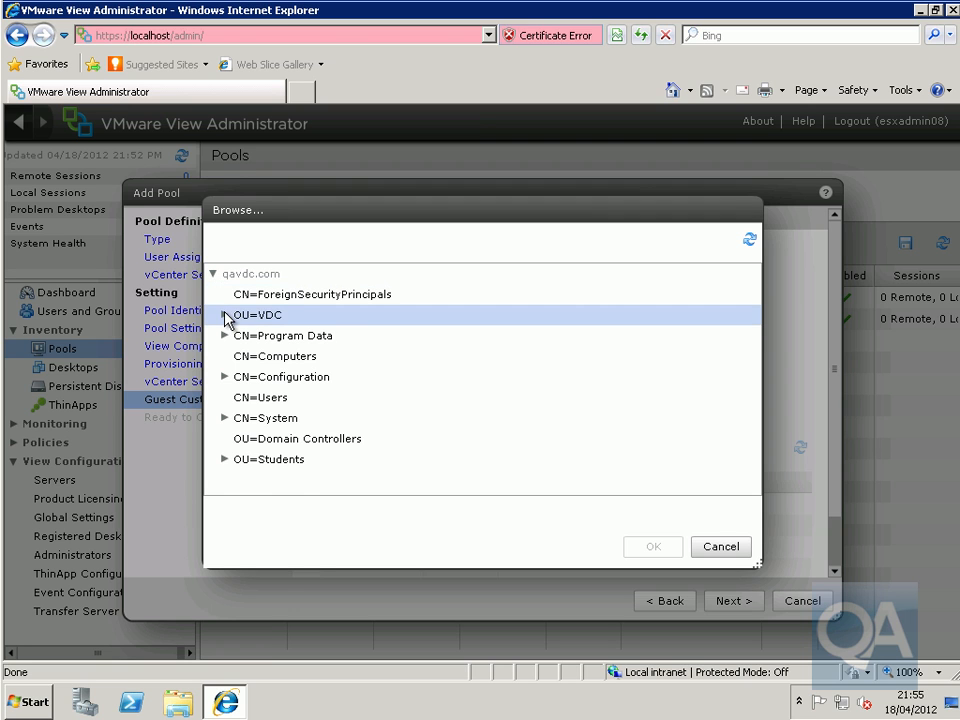
pyautogui.click(236, 336)
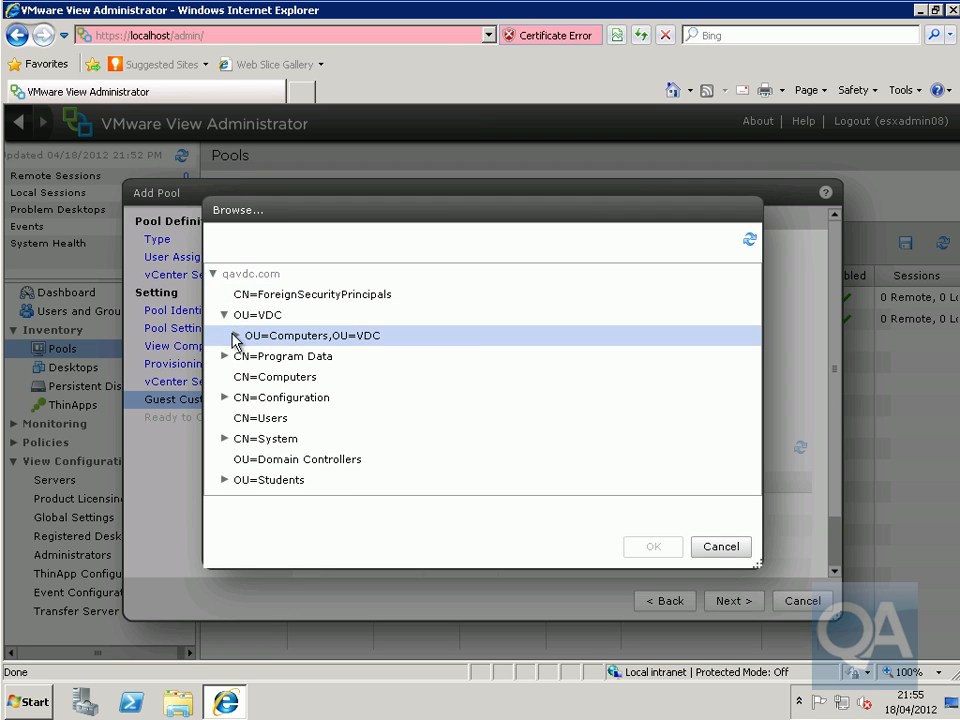
pyautogui.click(296, 358)
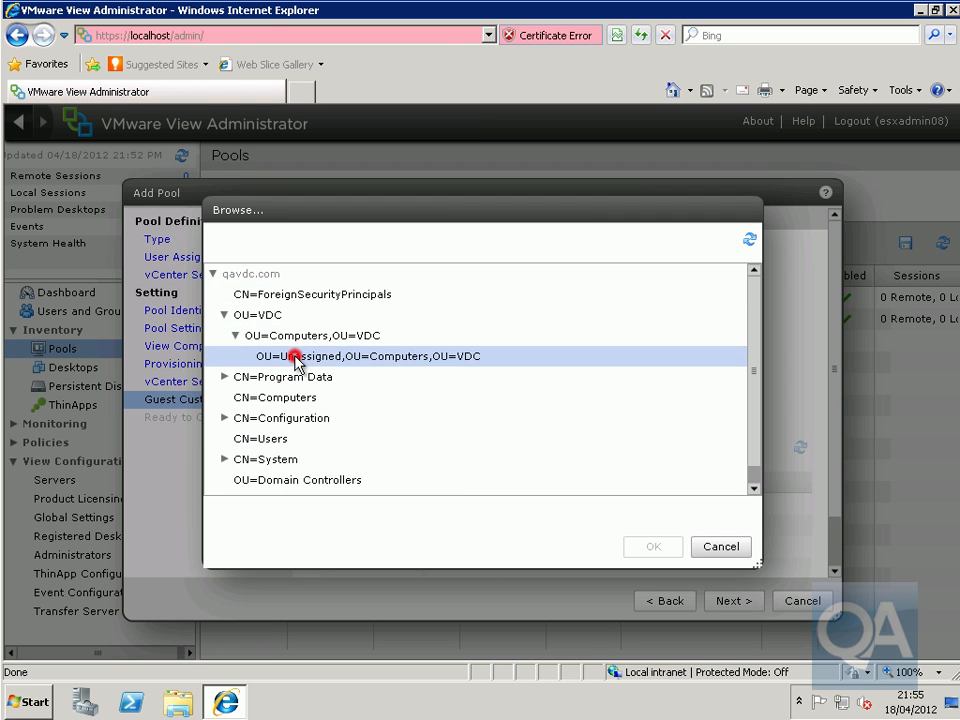
pyautogui.click(645, 548)
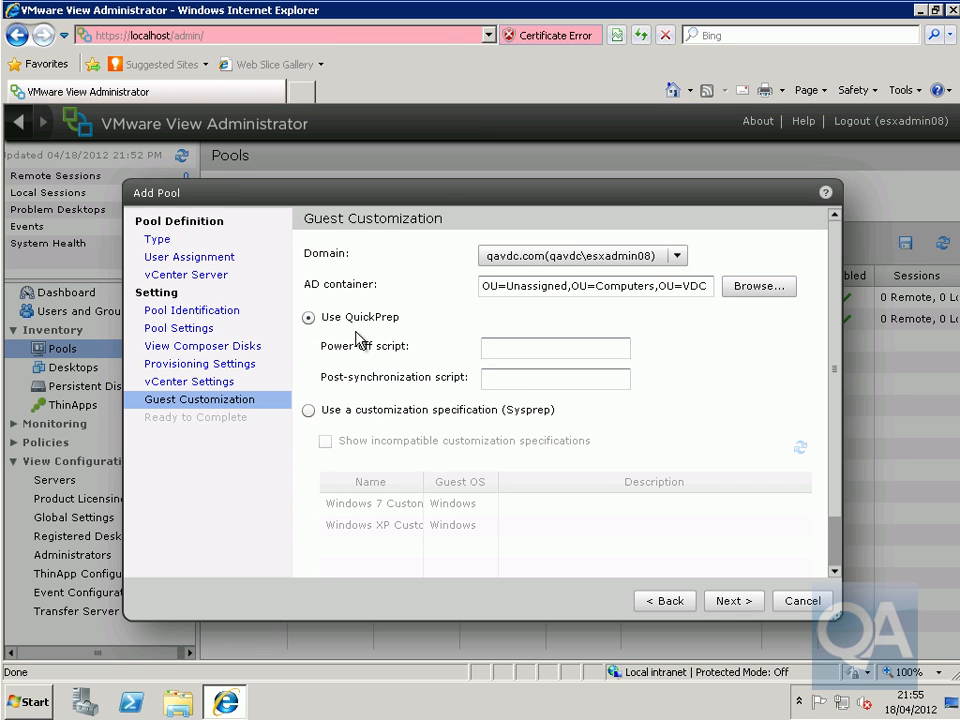
# Continue with QuickPrep customization, review the full pool summary and finish creating the pool.
pyautogui.click(720, 601)
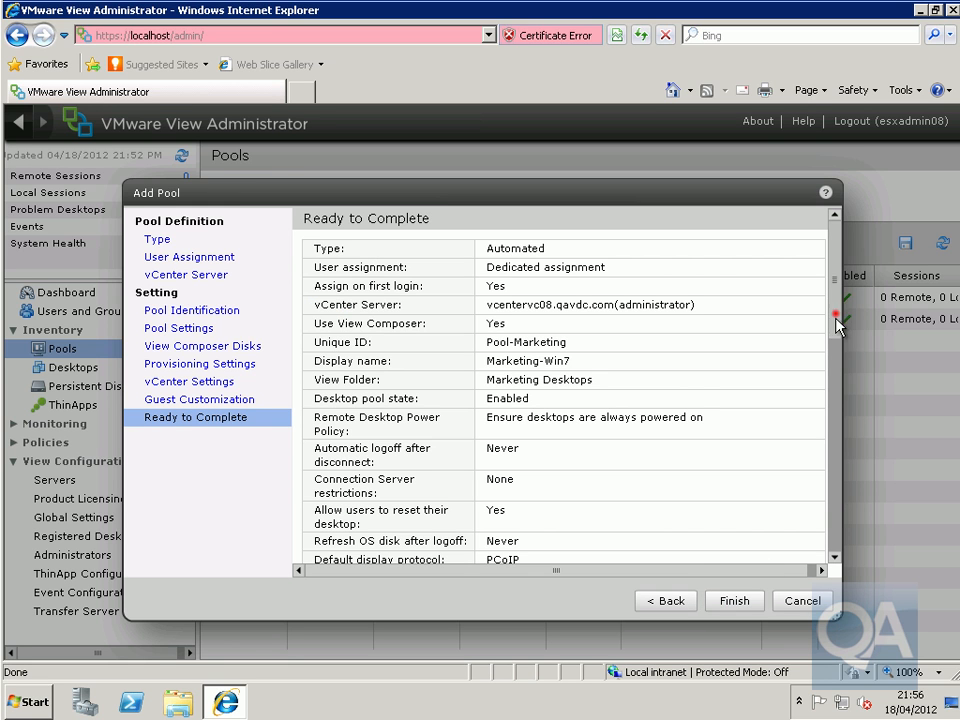
pyautogui.moveTo(834, 316); pyautogui.dragTo(838, 523)
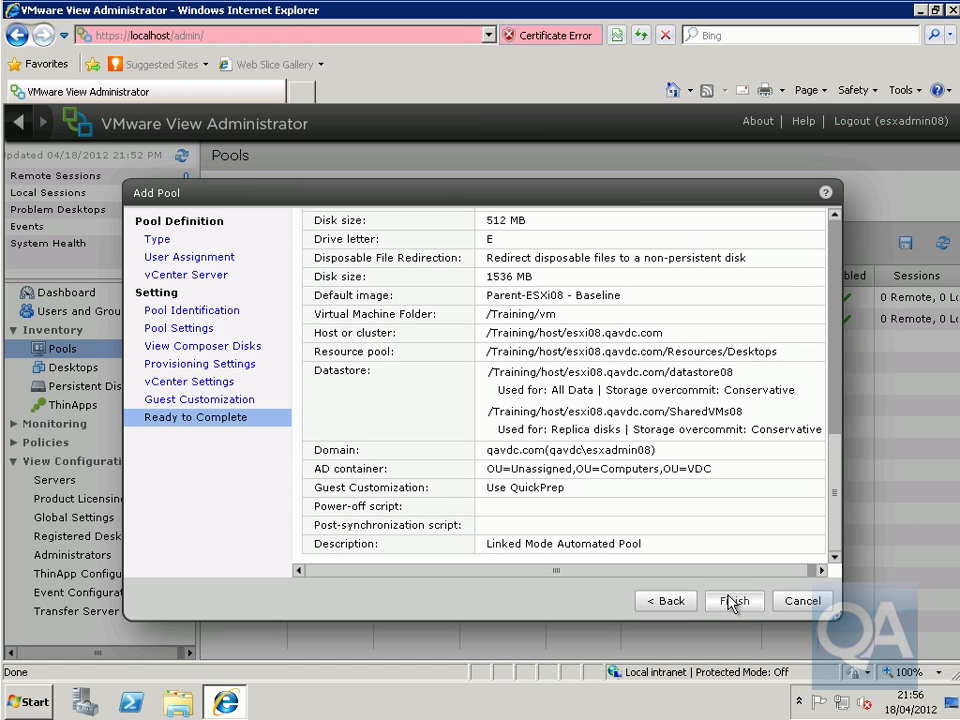
pyautogui.click(730, 600)
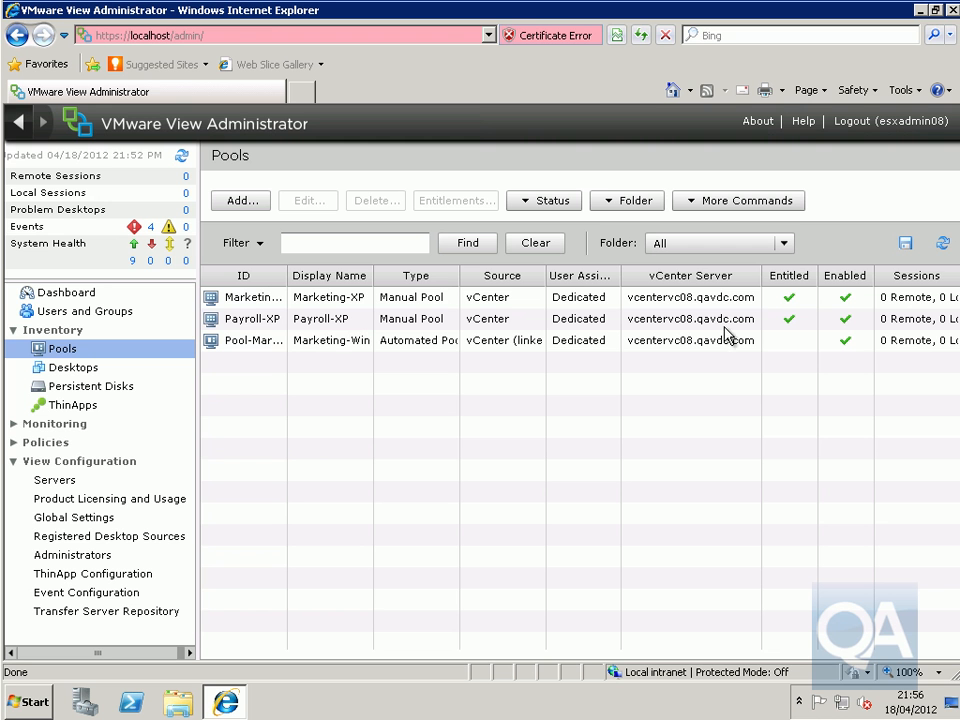
# Entitle the ViewUsers group to the new automated Marketing pool, finding it by the name viewusers.
pyautogui.click(715, 341)
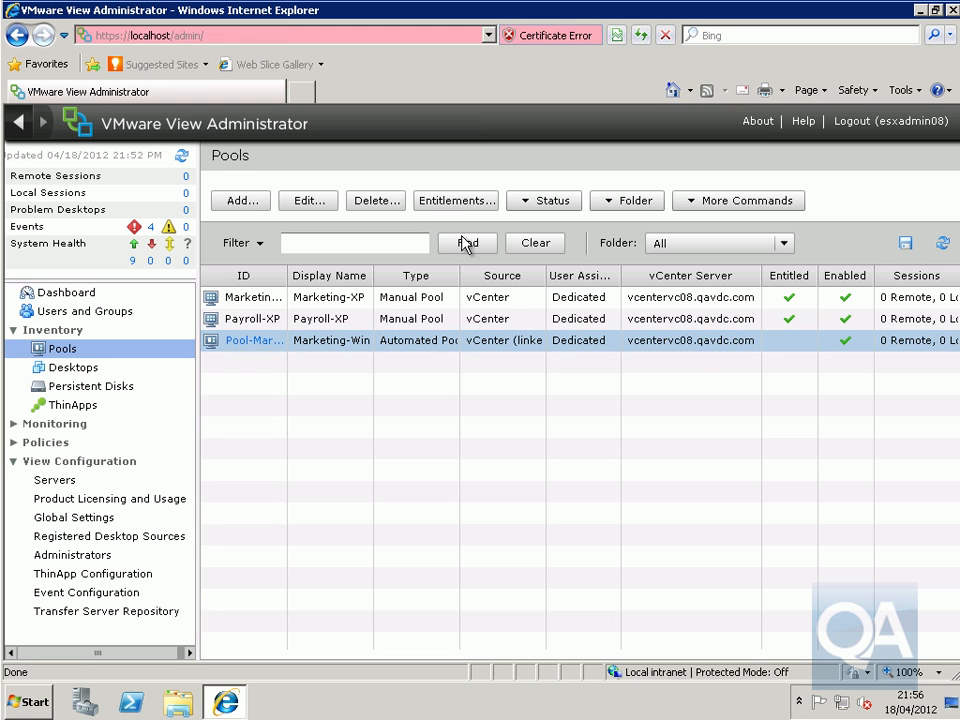
pyautogui.click(441, 200)
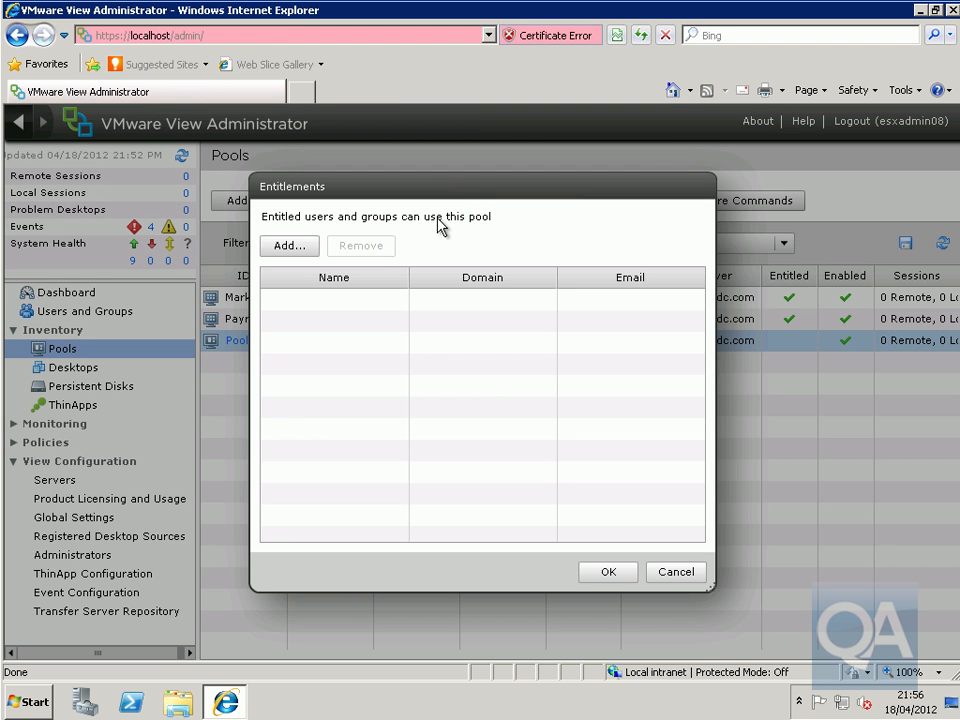
pyautogui.click(302, 246)
pyautogui.click(451, 286)
pyautogui.write('view')
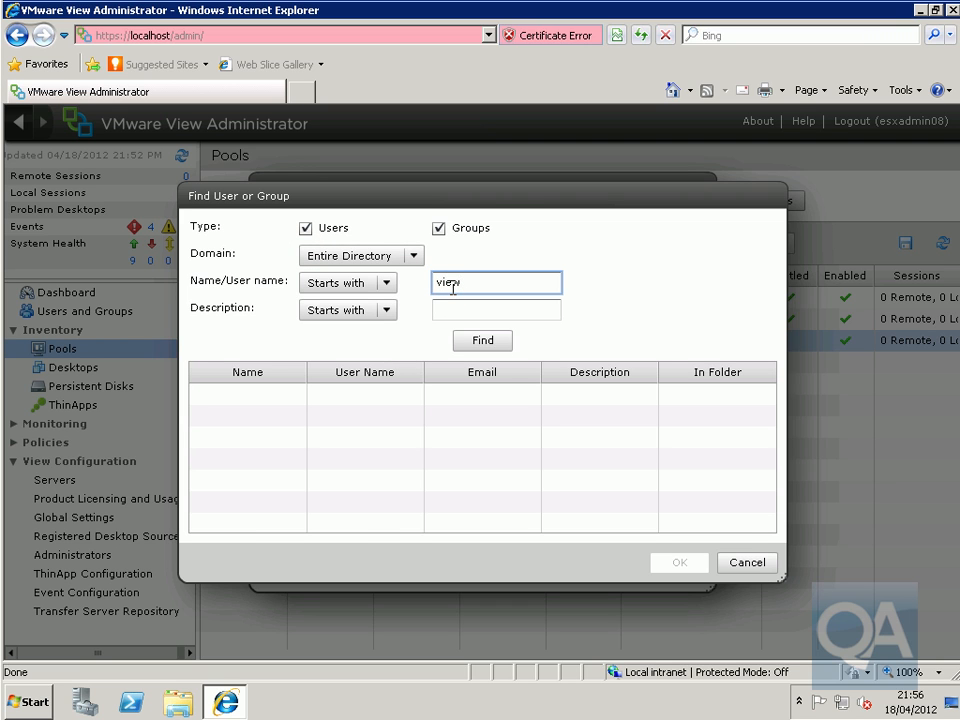
pyautogui.write('users')
pyautogui.click(483, 340)
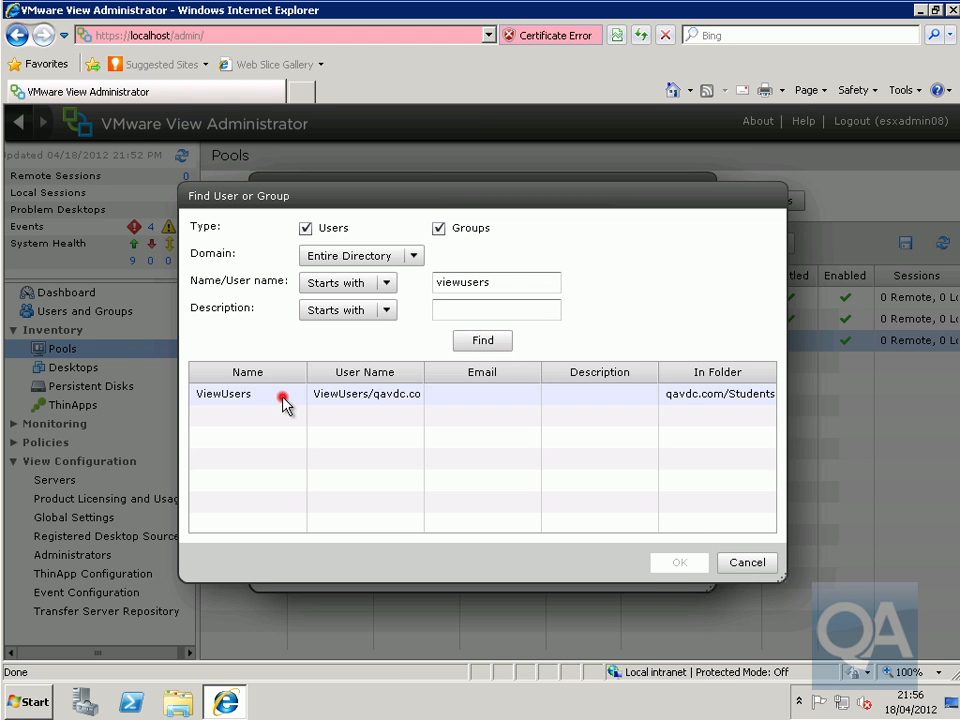
pyautogui.click(280, 400)
pyautogui.click(665, 568)
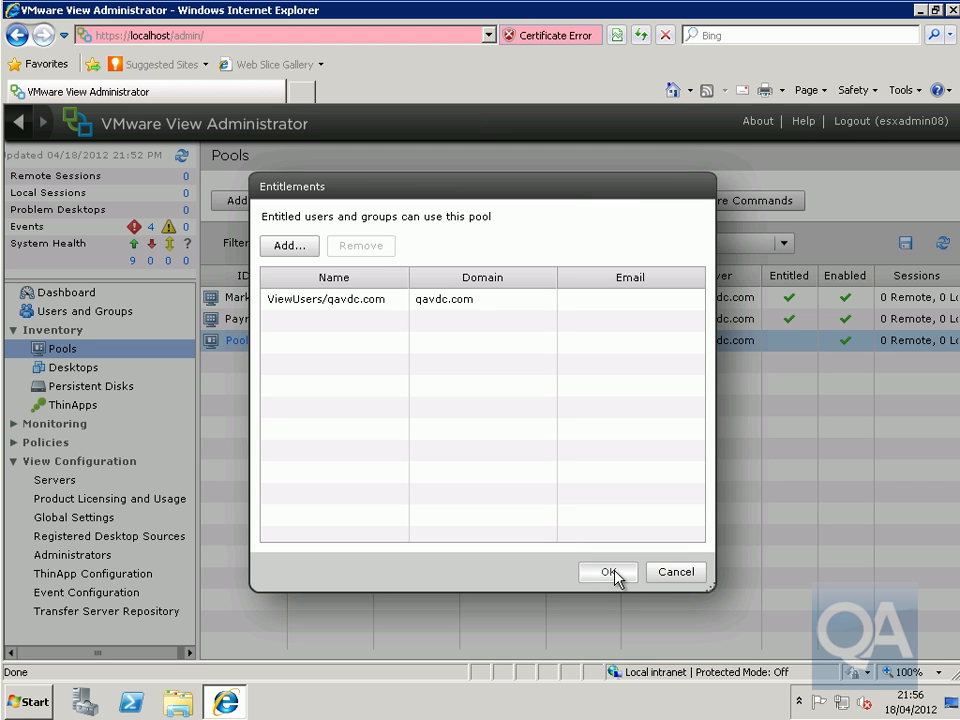
pyautogui.click(612, 572)
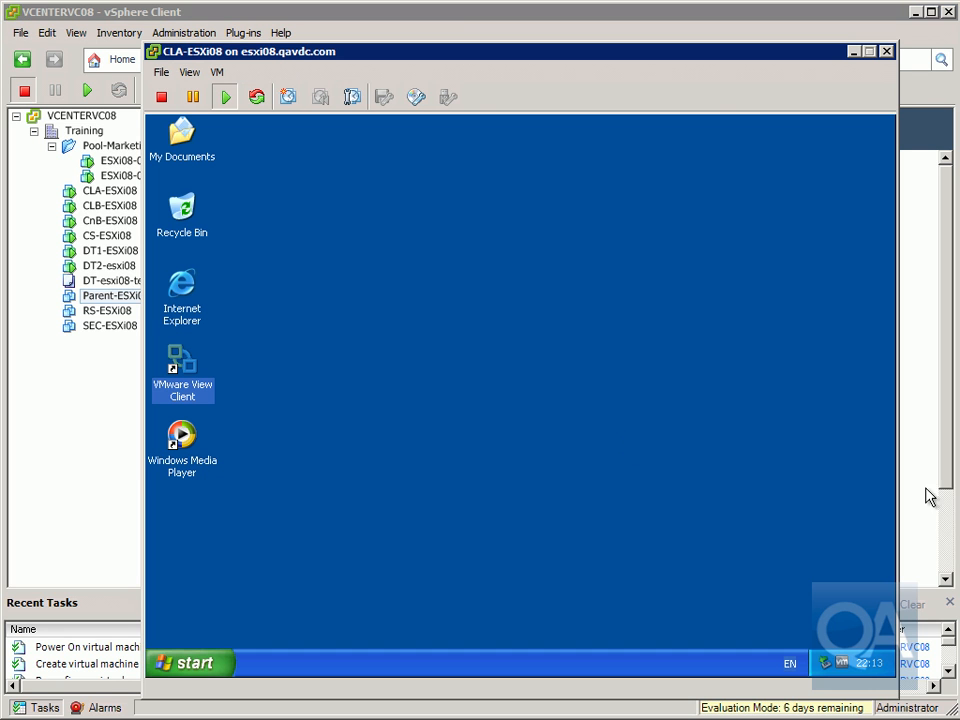
# In the CLA-ESXi08 console, launch VMware View Client, connect to cs-esxi08.qavdc.com despite the certificate warning and accept the welcome message.
pyautogui.click(172, 377)
pyautogui.doubleClick(186, 376)
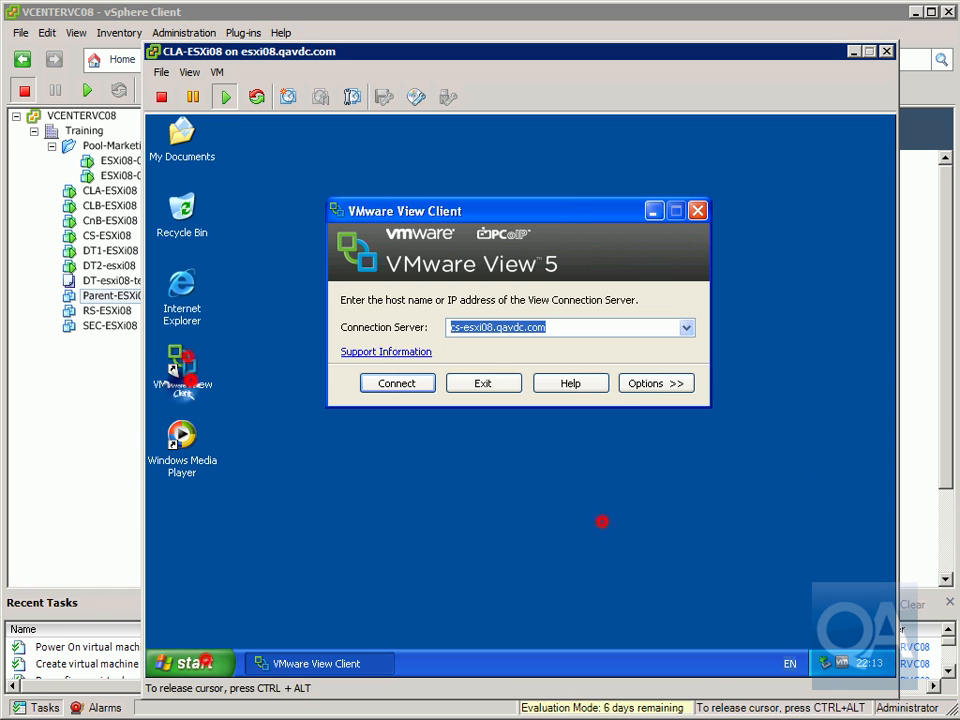
pyautogui.click(420, 387)
pyautogui.click(416, 388)
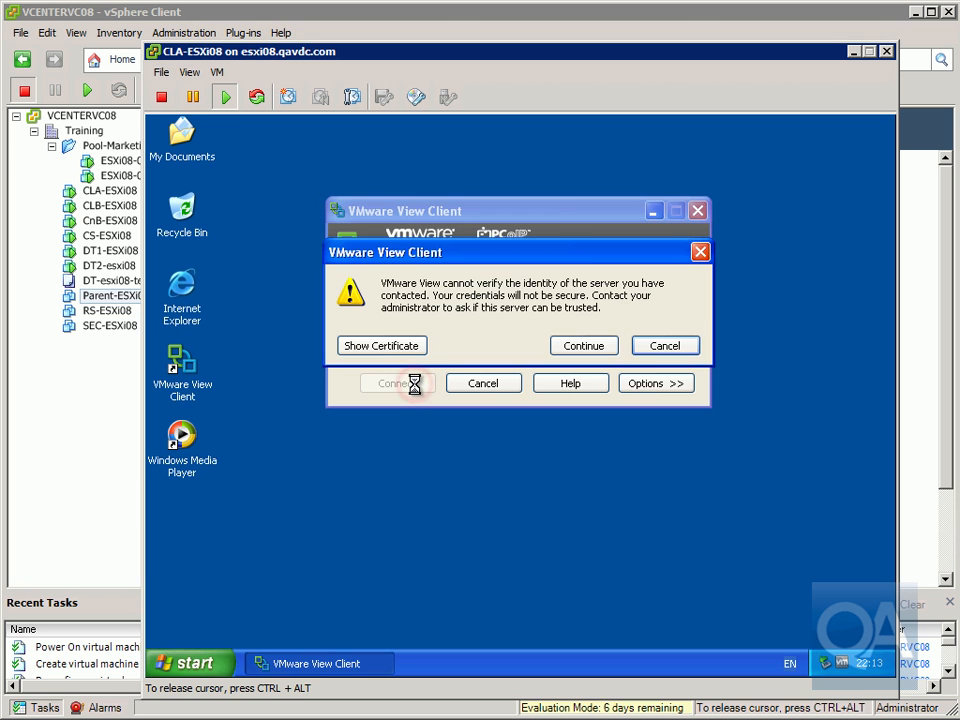
pyautogui.click(564, 350)
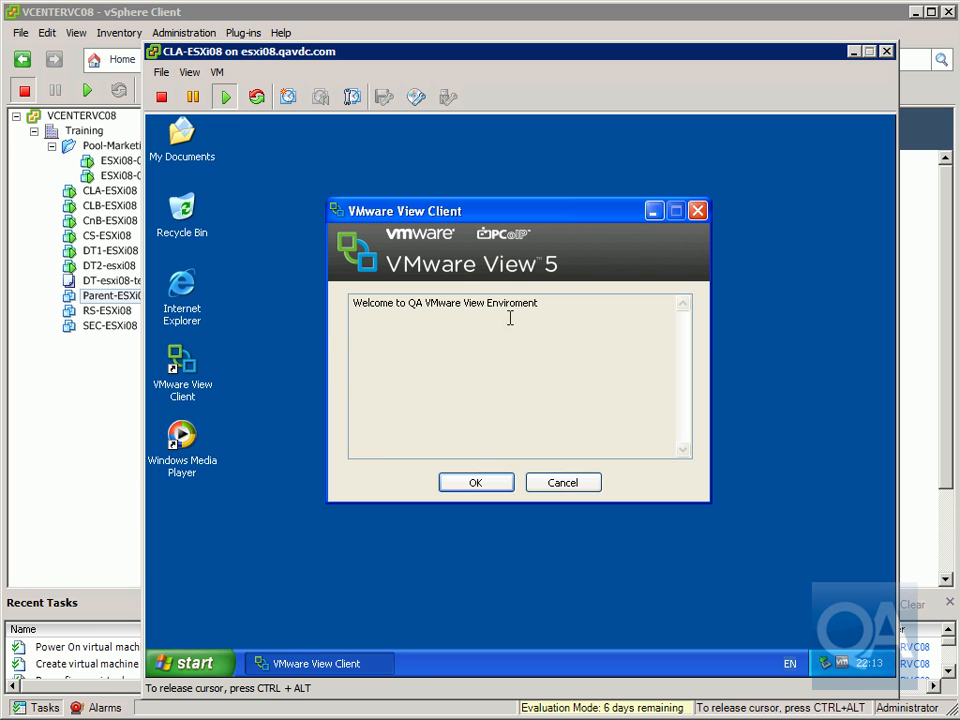
pyautogui.click(475, 482)
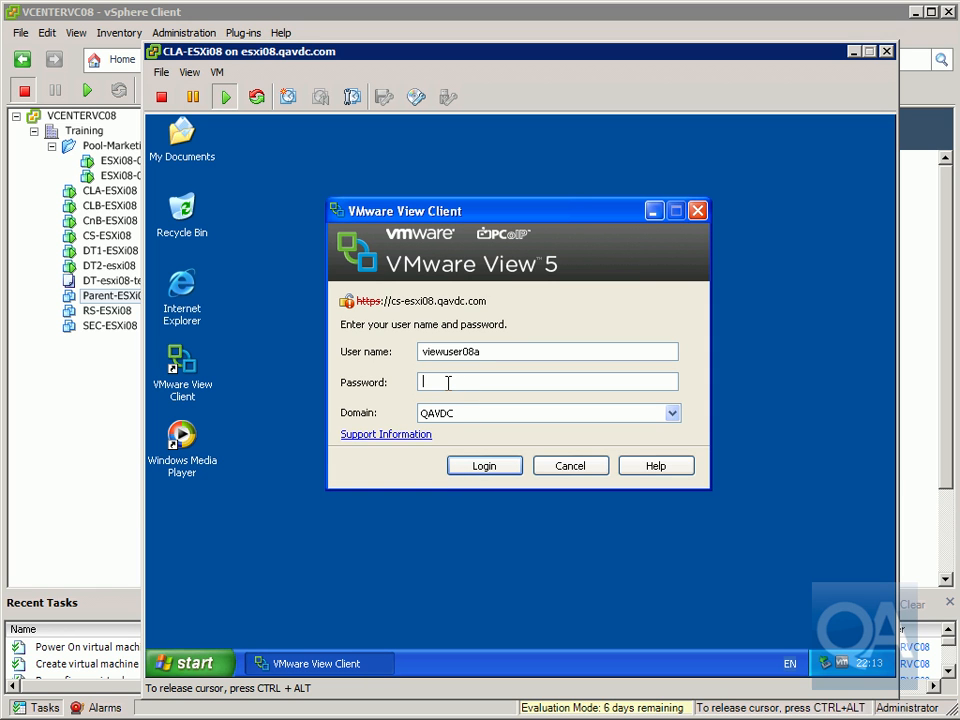
# Log in to the View Client with the account password and connect to the Marketing-Win7 desktop.
pyautogui.write('**********')
pyautogui.click(497, 470)
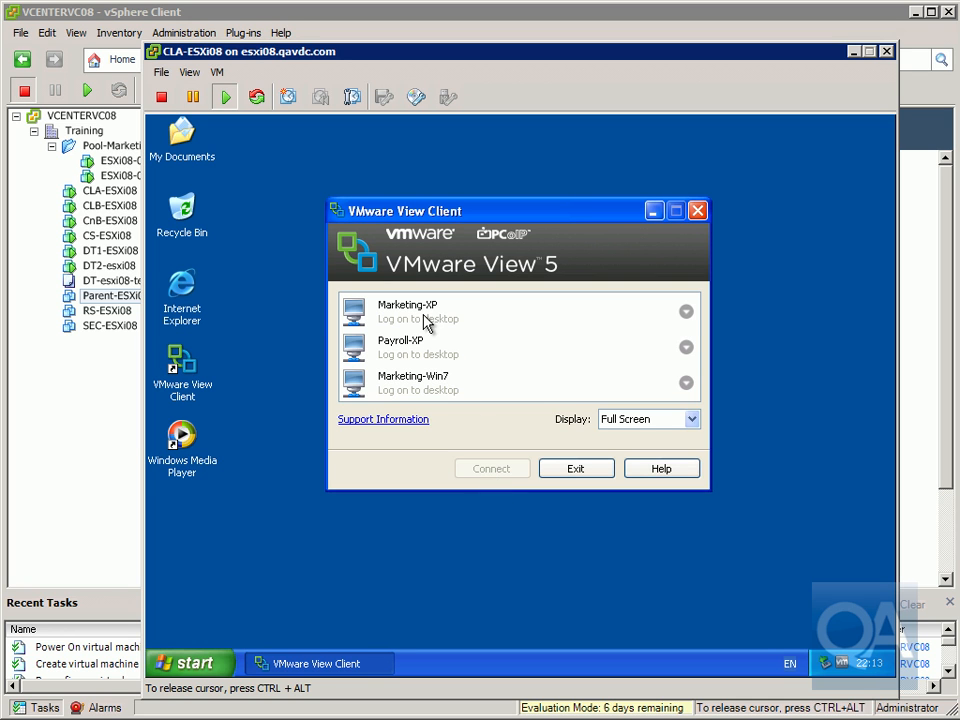
pyautogui.click(400, 388)
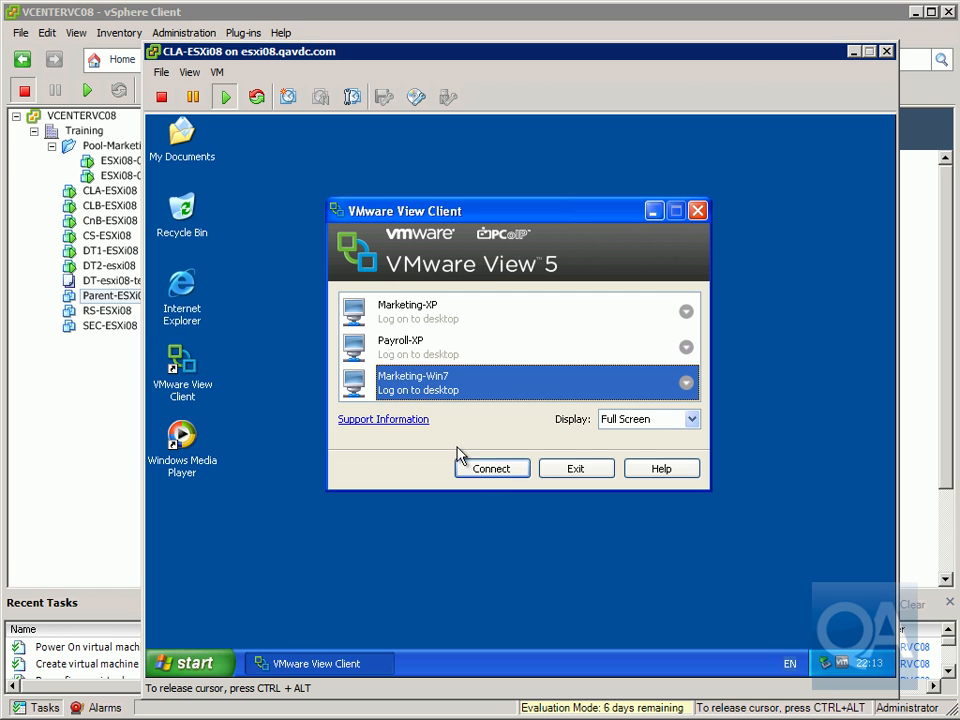
pyautogui.click(487, 470)
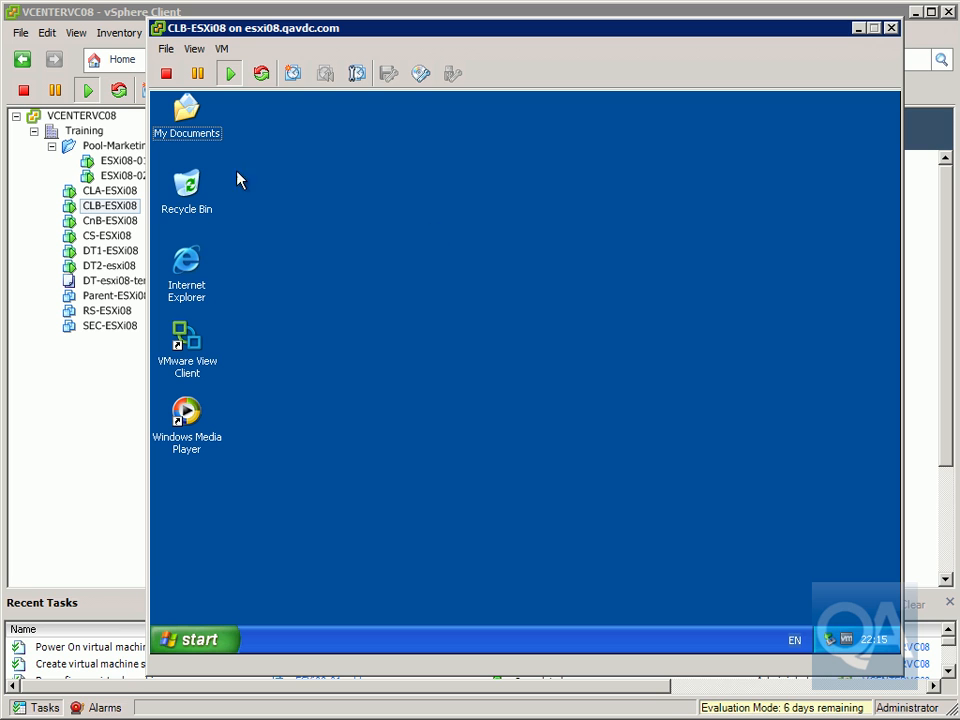
# In the CLB-ESXi08 console, launch VMware View Client, connect to cs-esxi08.qavdc.com despite the certificate warning and accept the welcome message.
pyautogui.click(187, 345)
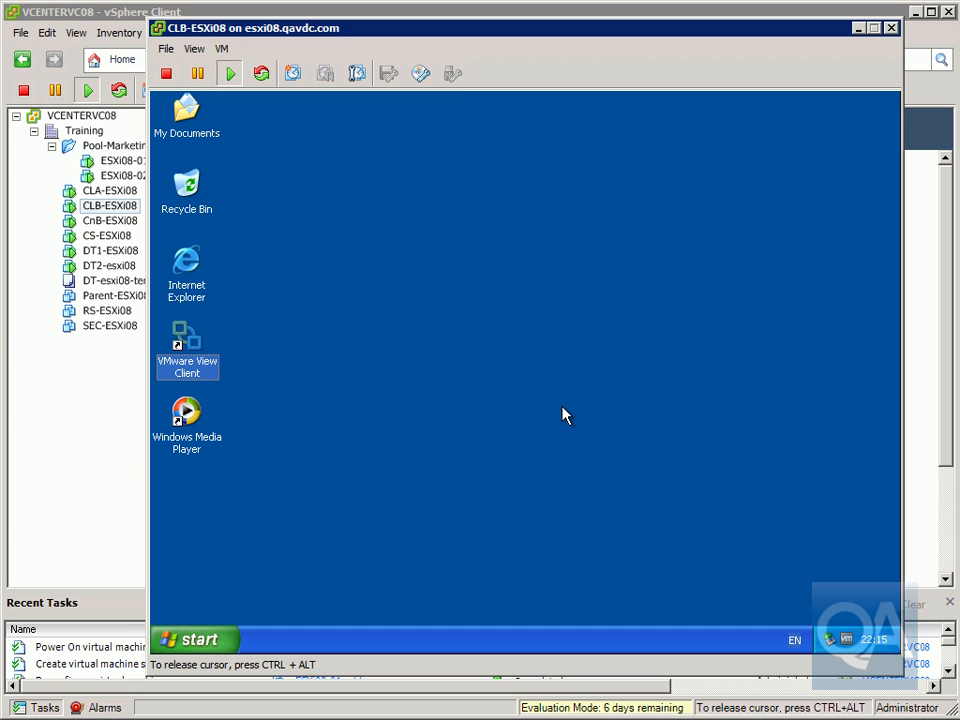
pyautogui.hotkey('ctrl', 'alt')
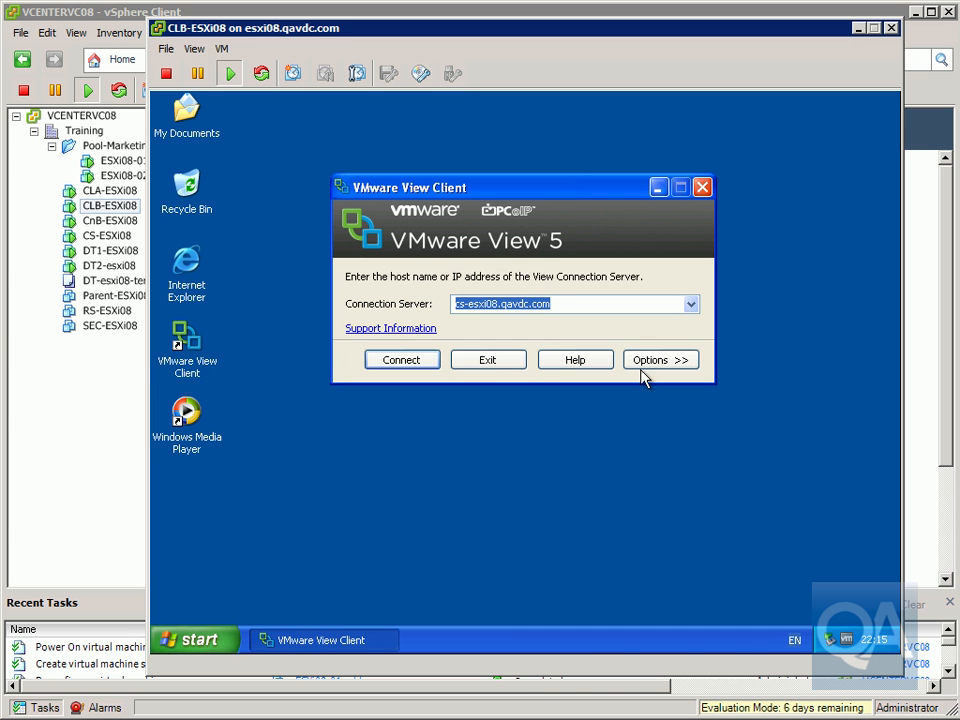
pyautogui.click(430, 358)
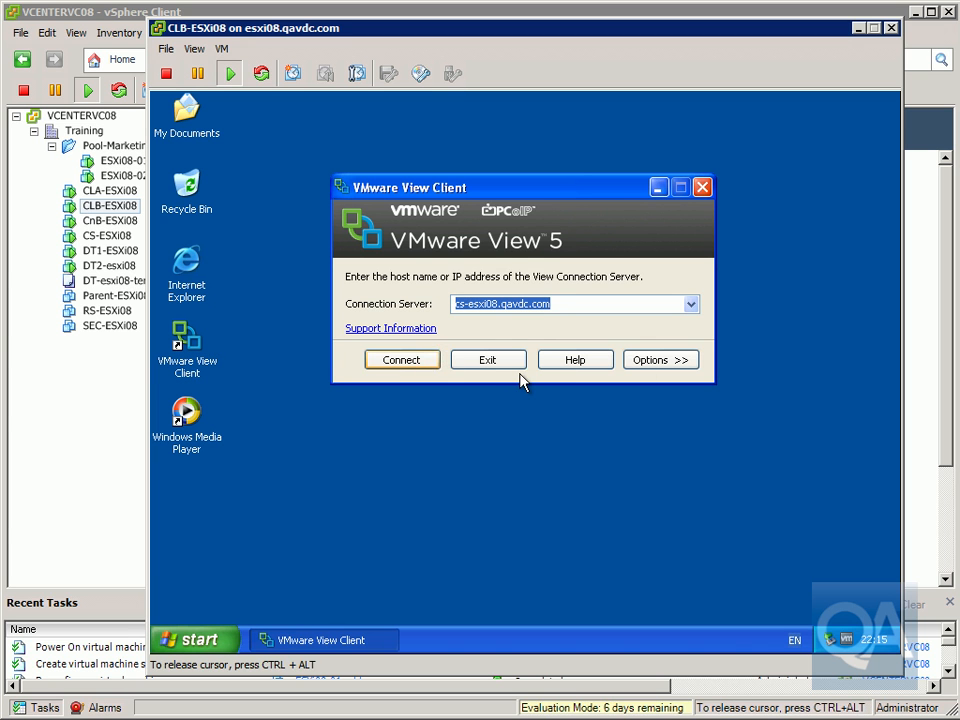
pyautogui.click(405, 359)
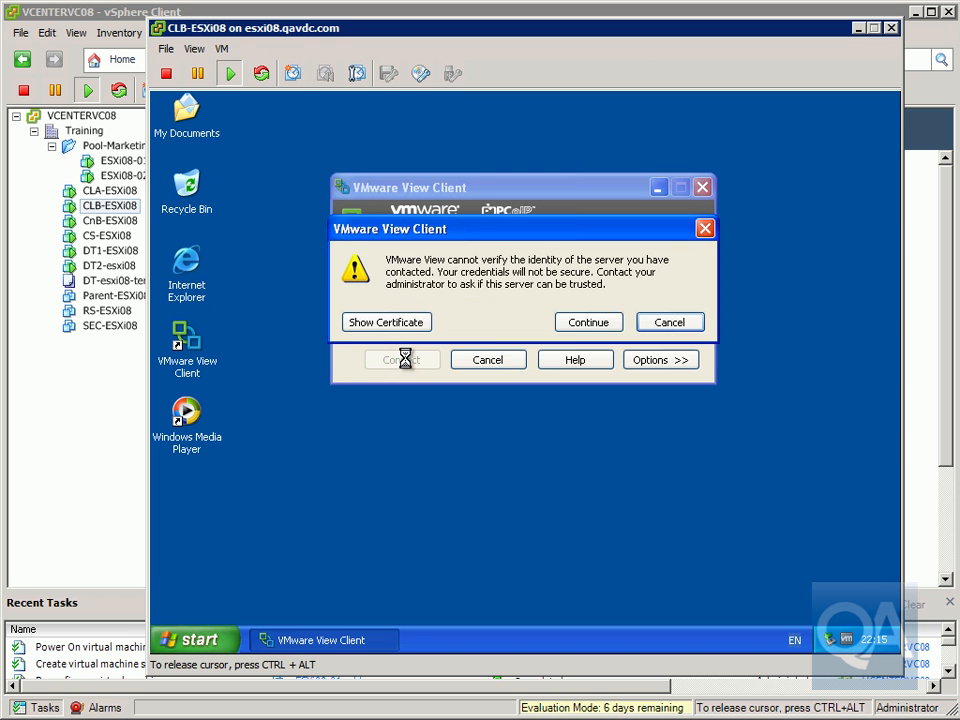
pyautogui.click(575, 326)
pyautogui.click(480, 459)
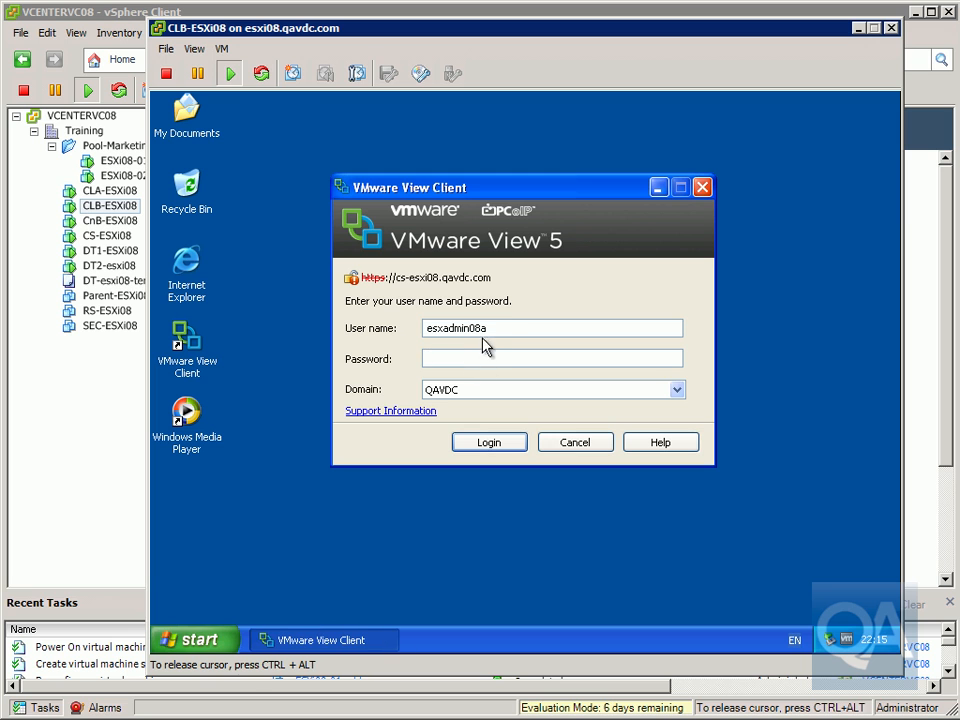
# Log in as viewuser08b with the account password and connect to the Marketing-Win7 desktop.
pyautogui.moveTo(489, 328); pyautogui.dragTo(415, 329)
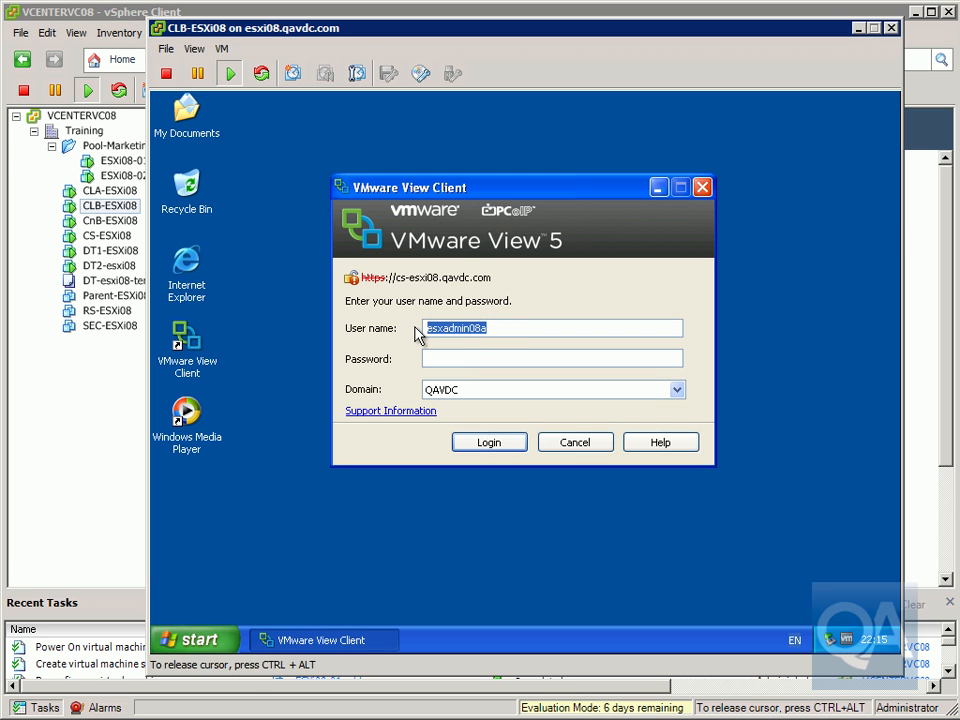
pyautogui.write('view')
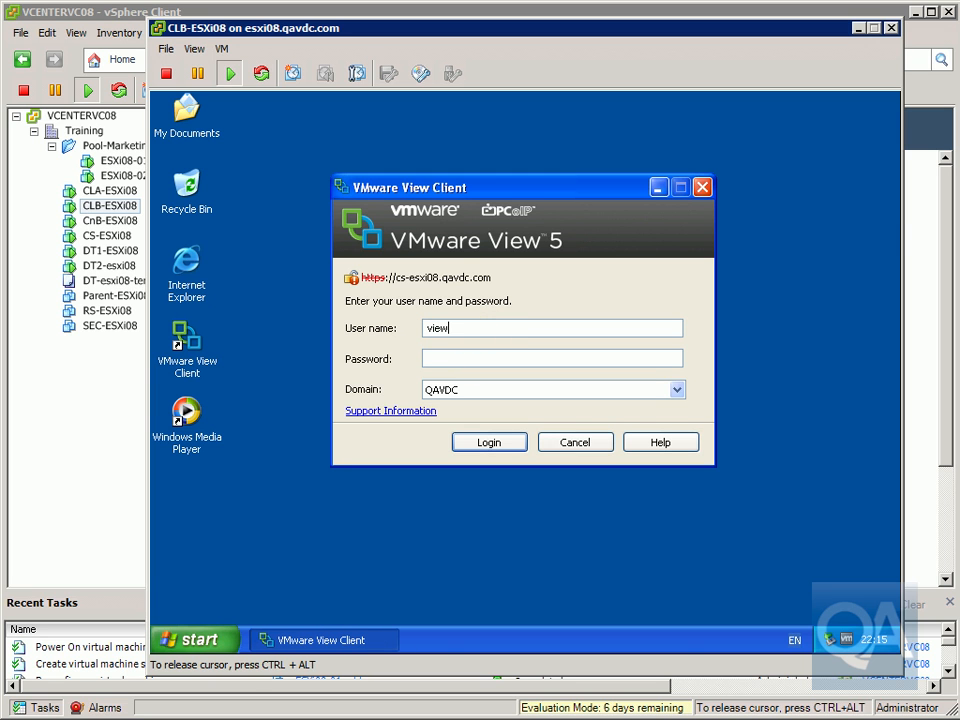
pyautogui.write('user08b')
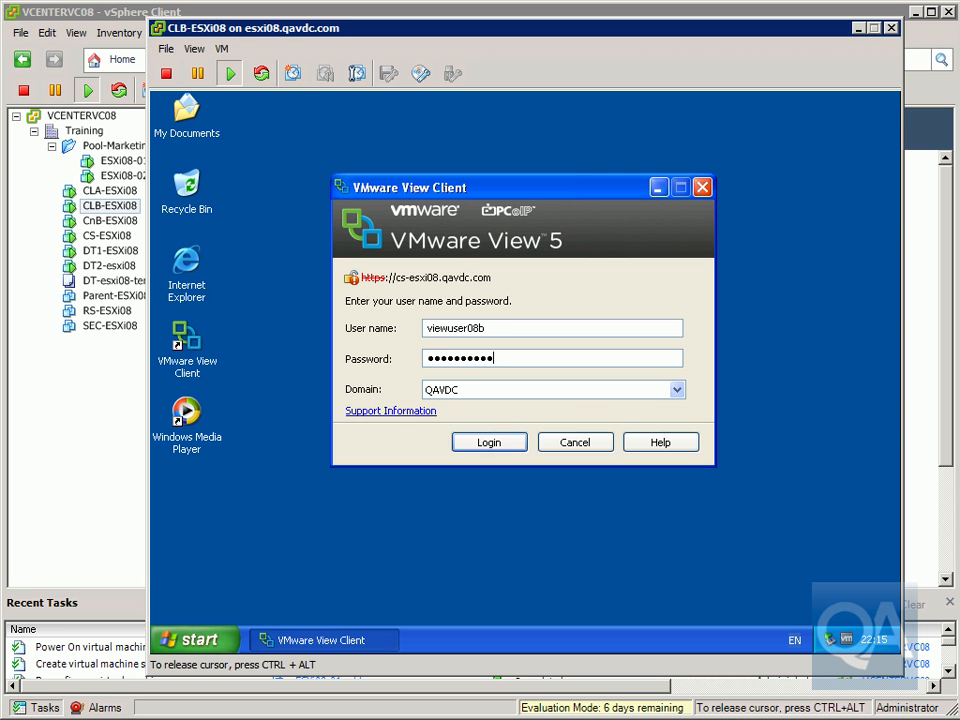
pyautogui.click(505, 445)
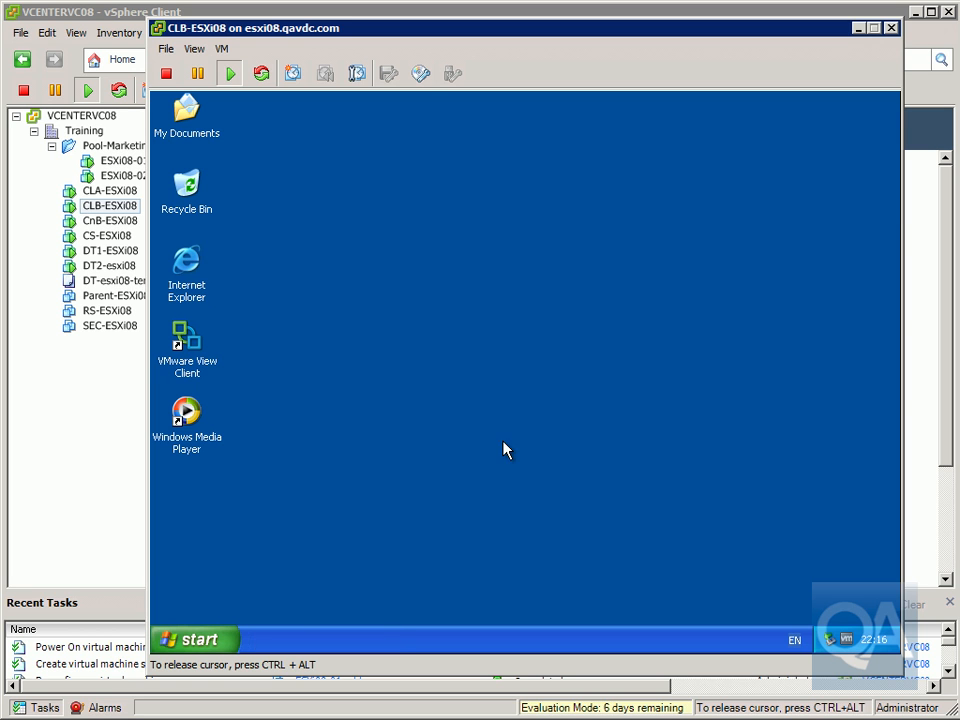
pyautogui.click(414, 355)
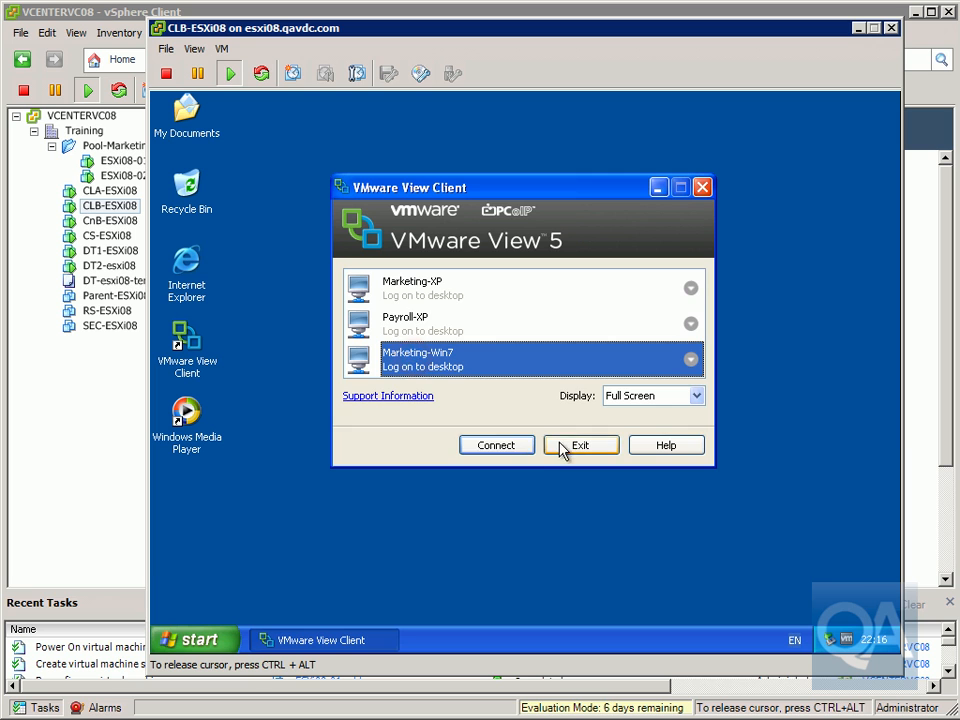
pyautogui.click(531, 447)
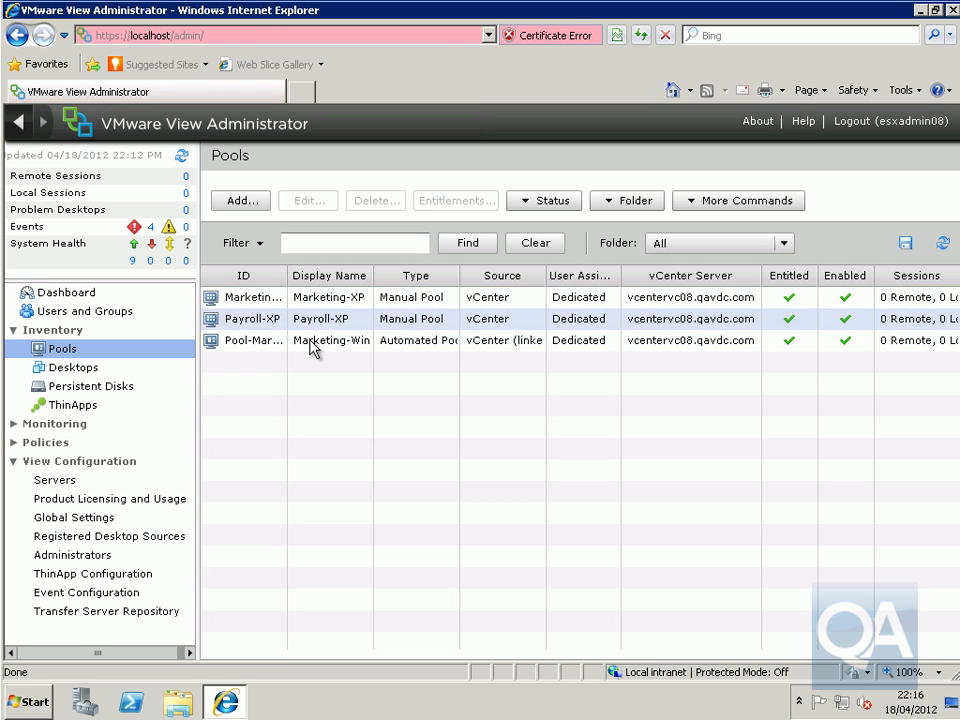
# Switch to View Administrator, open the Pool-Marketing remote sessions and widen the User column to read the full user names.
pyautogui.click(309, 341)
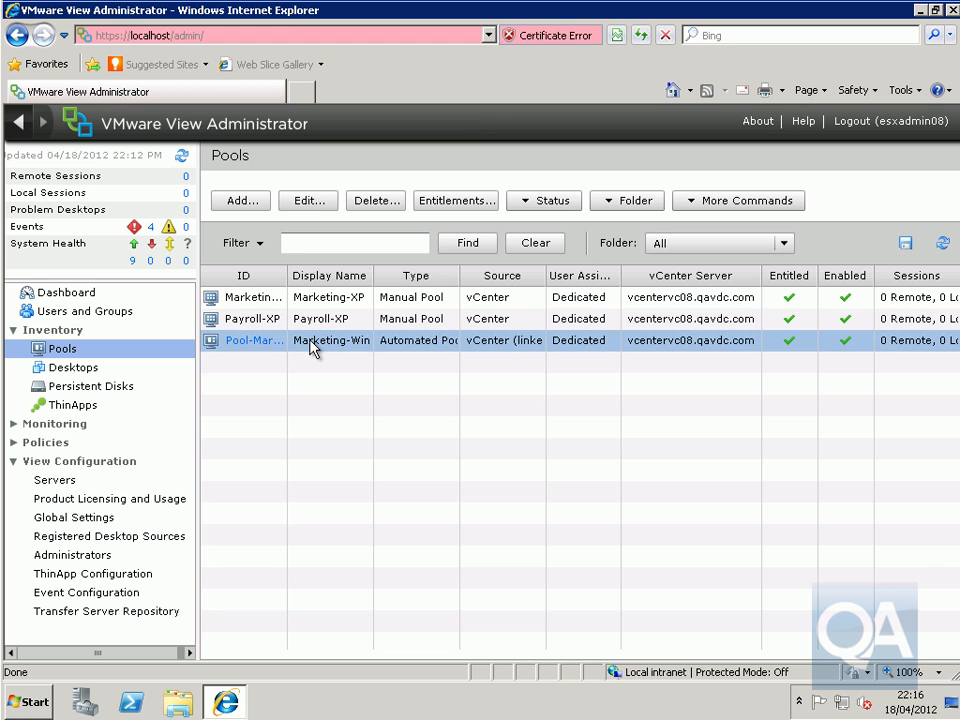
pyautogui.doubleClick(312, 345)
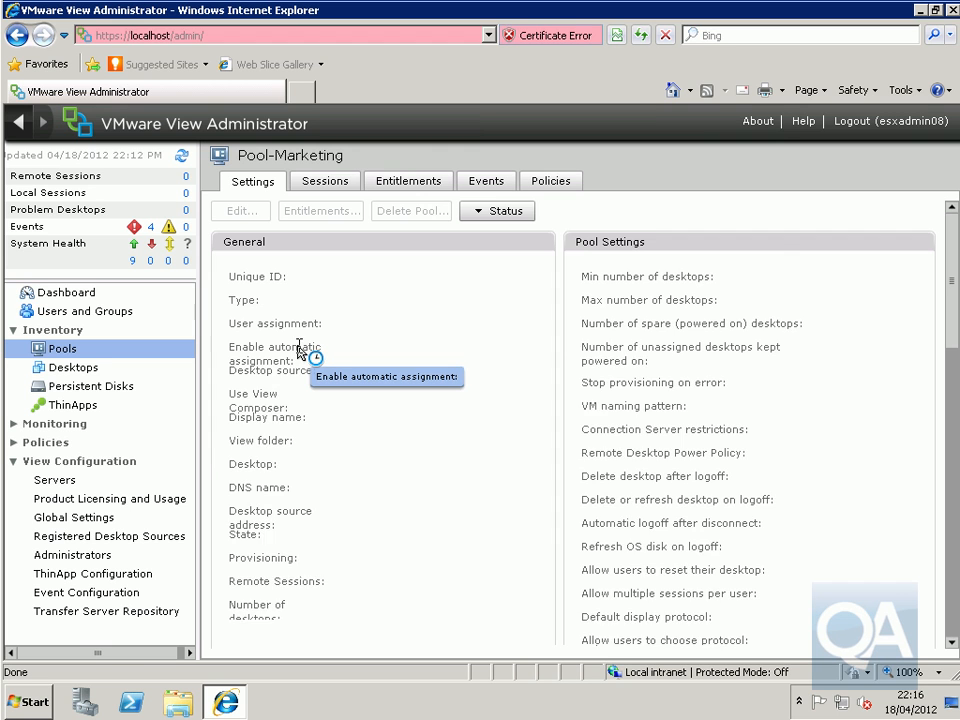
pyautogui.click(321, 180)
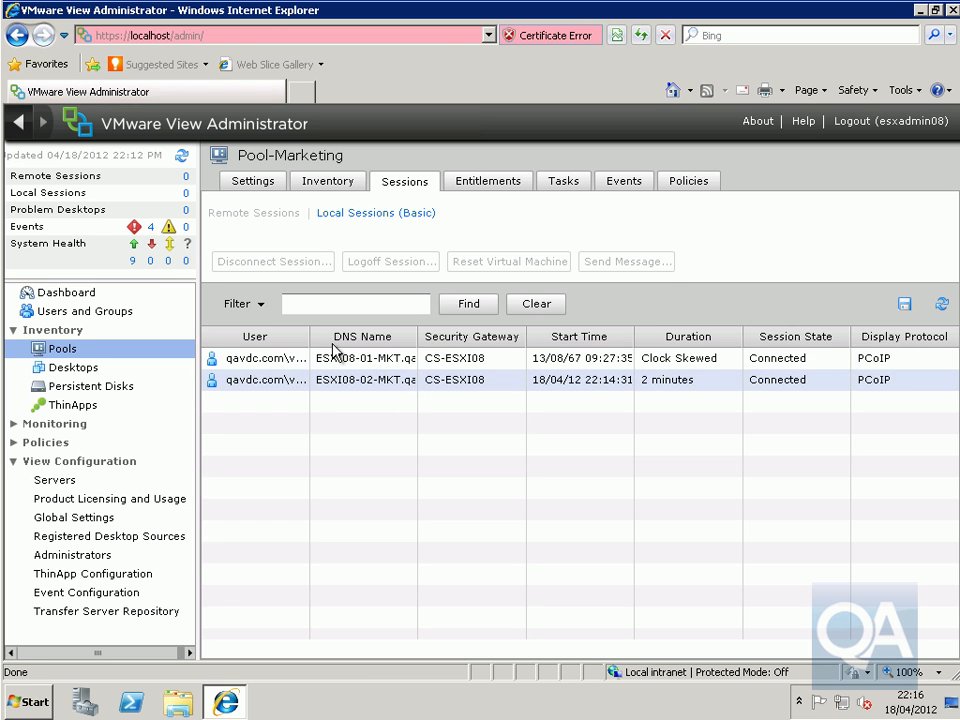
pyautogui.moveTo(311, 337); pyautogui.dragTo(403, 358)
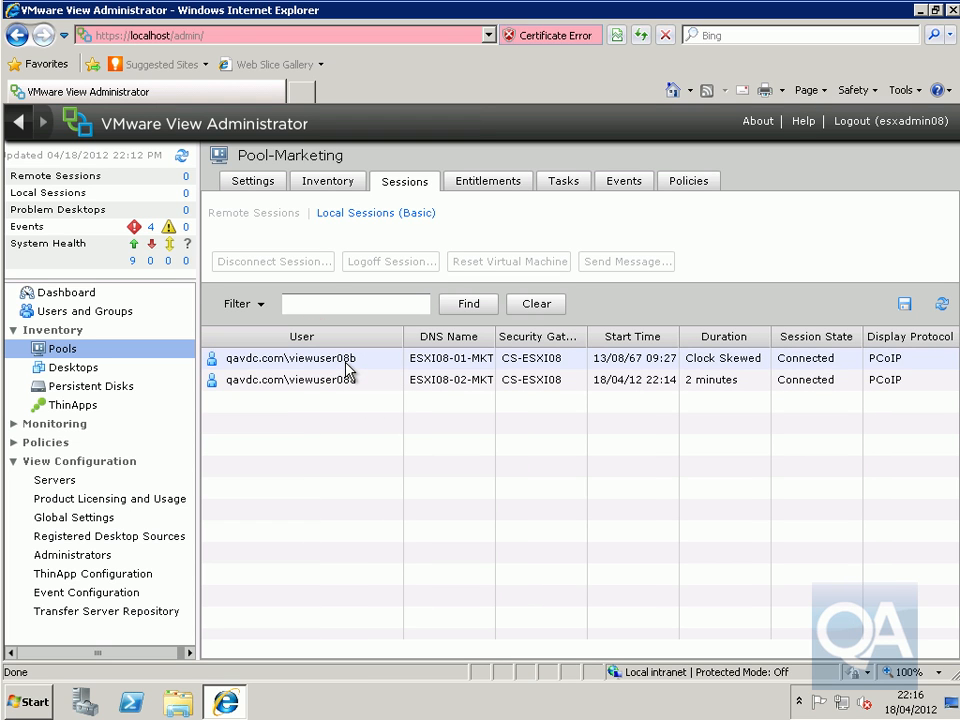